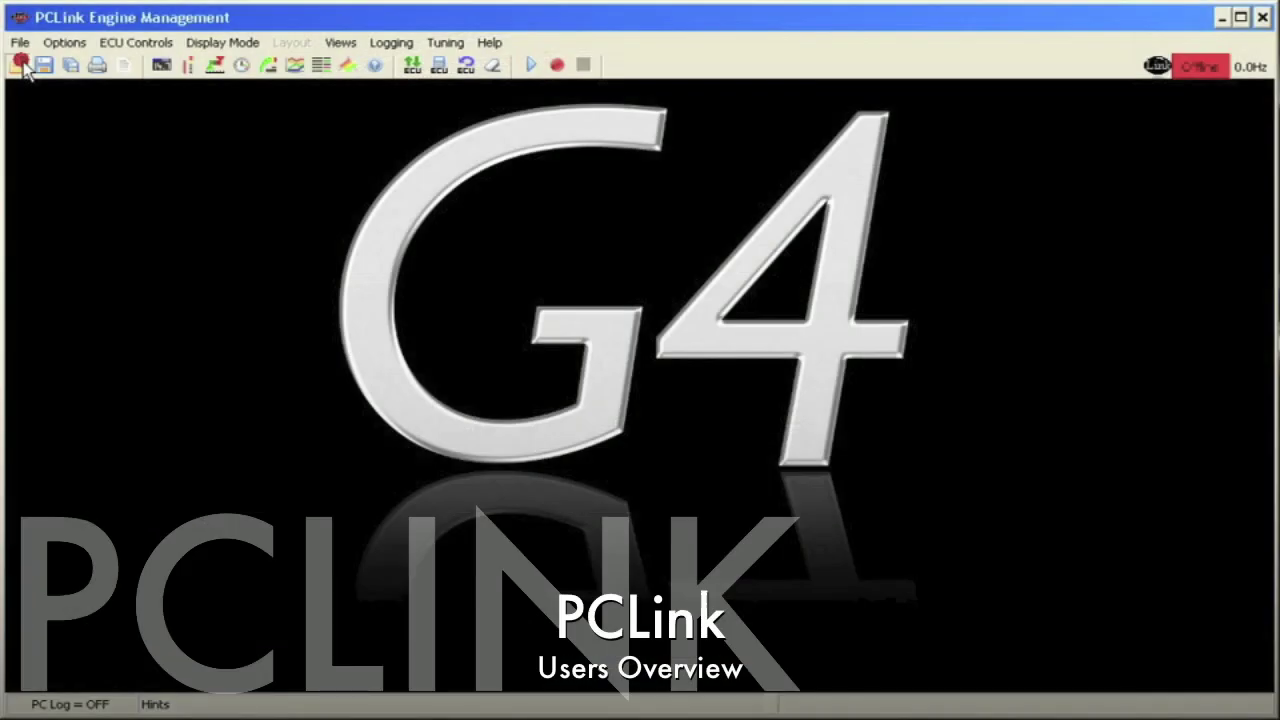
- Open the Mitsubishi Plugin G4 EVO3 750cc.pcl base map from the stored Base Maps
{"action": "left_click", "coordinate": [20, 64]}
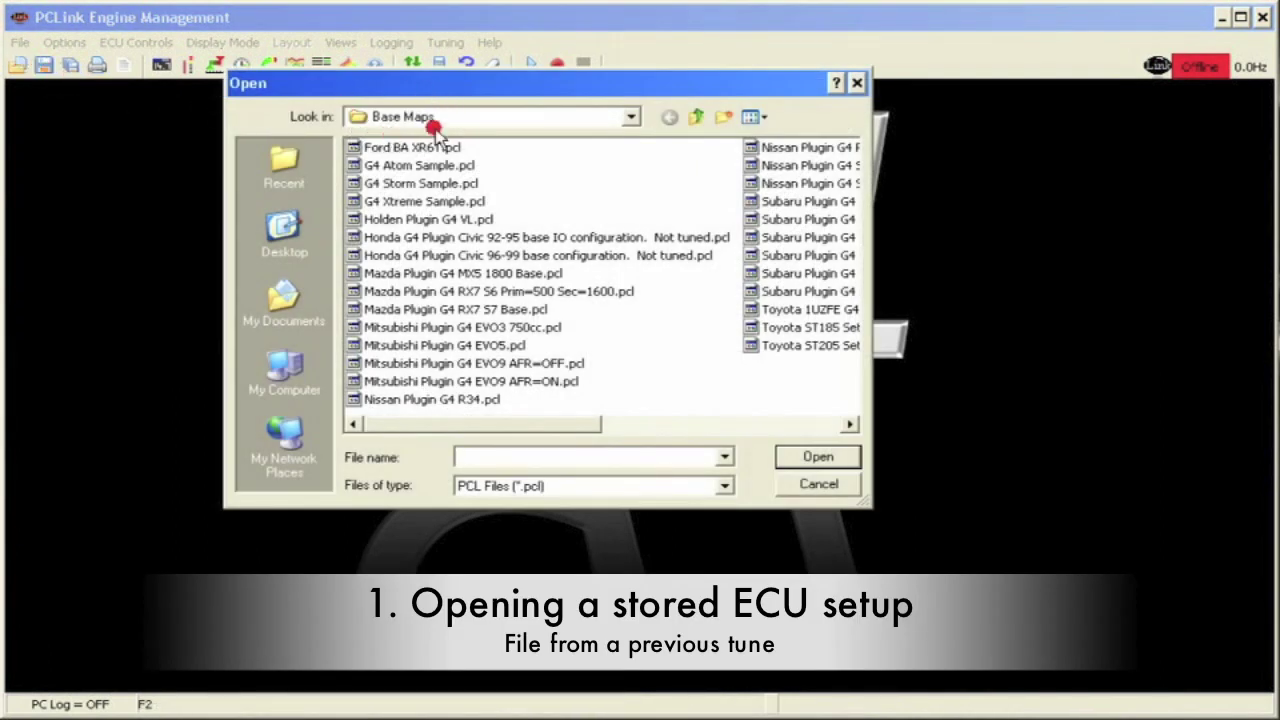
{"action": "left_click", "coordinate": [437, 328]}
{"action": "double_click", "coordinate": [437, 328]}
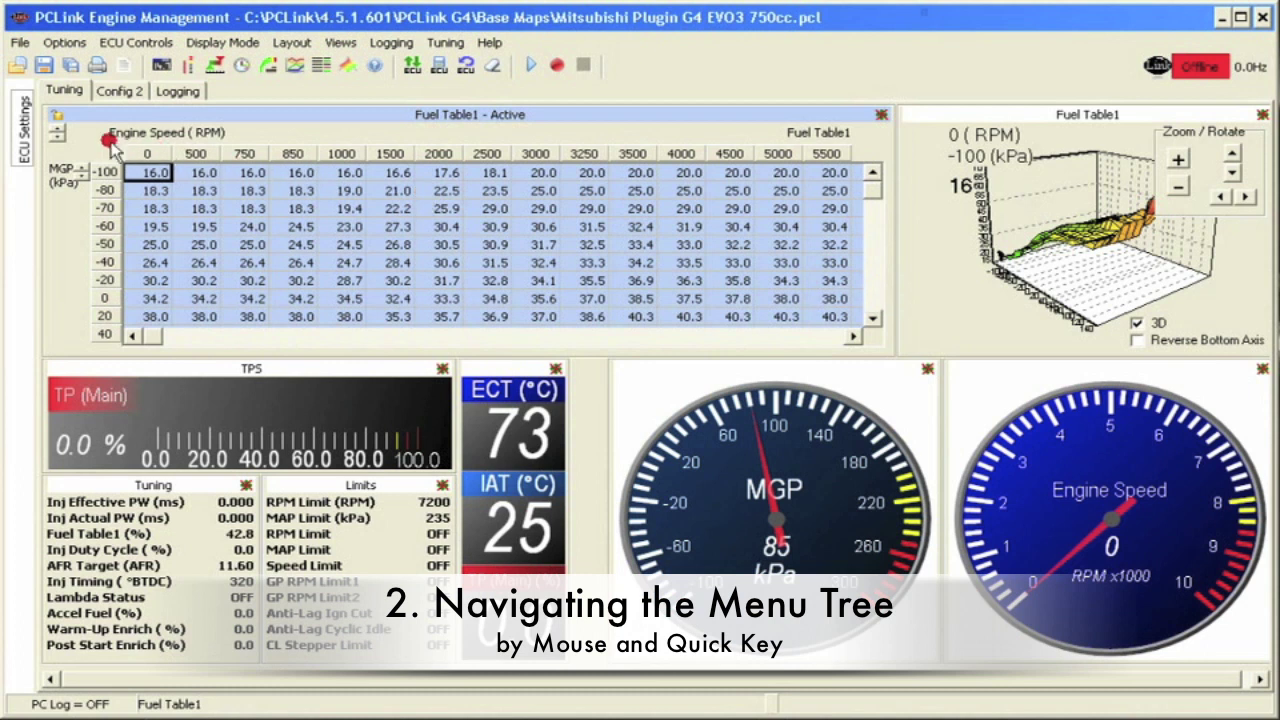
{"action": "left_click", "coordinate": [30, 138]}
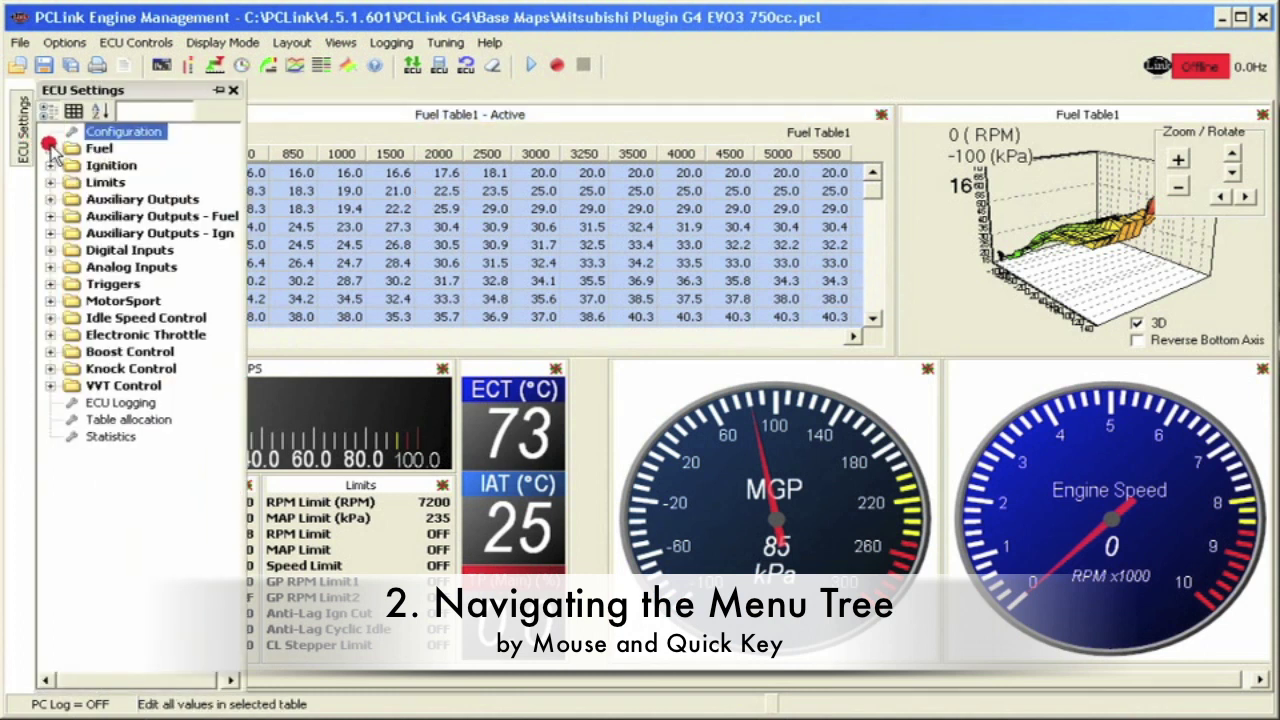
{"action": "left_click", "coordinate": [49, 148]}
{"action": "left_click", "coordinate": [73, 166]}
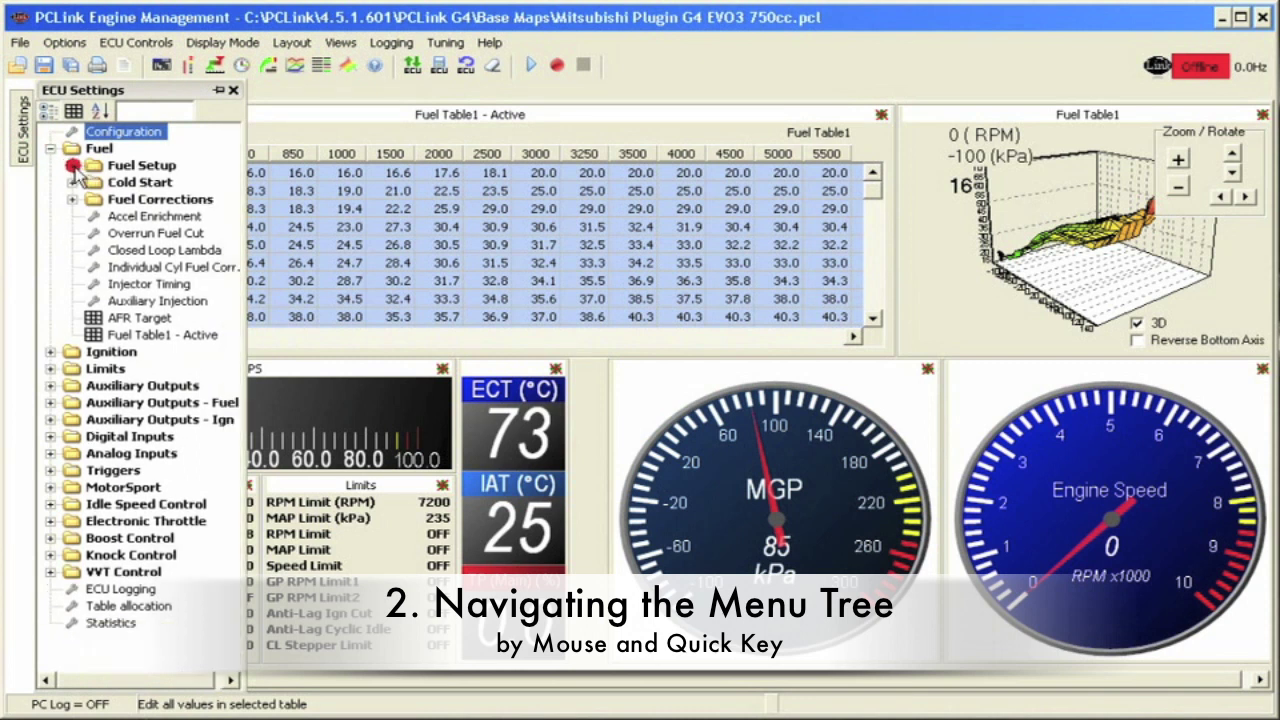
{"action": "left_click", "coordinate": [49, 148]}
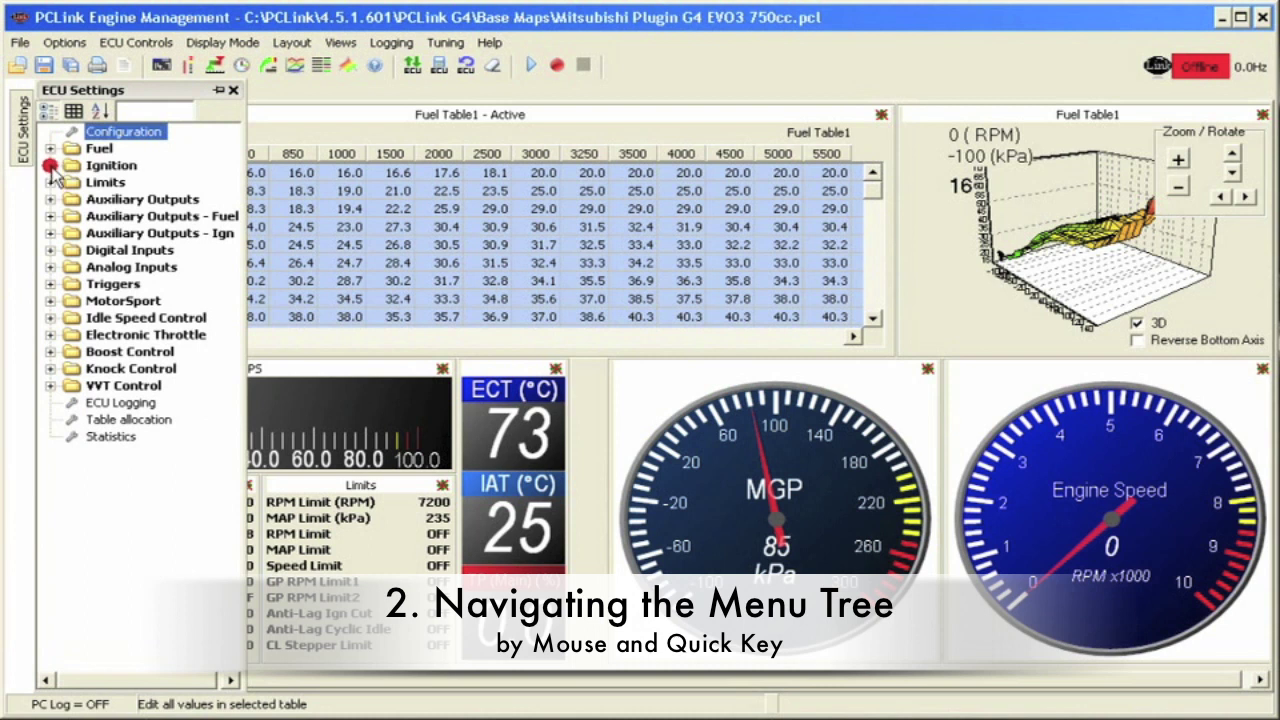
{"action": "left_click", "coordinate": [49, 165]}
{"action": "left_click", "coordinate": [70, 182]}
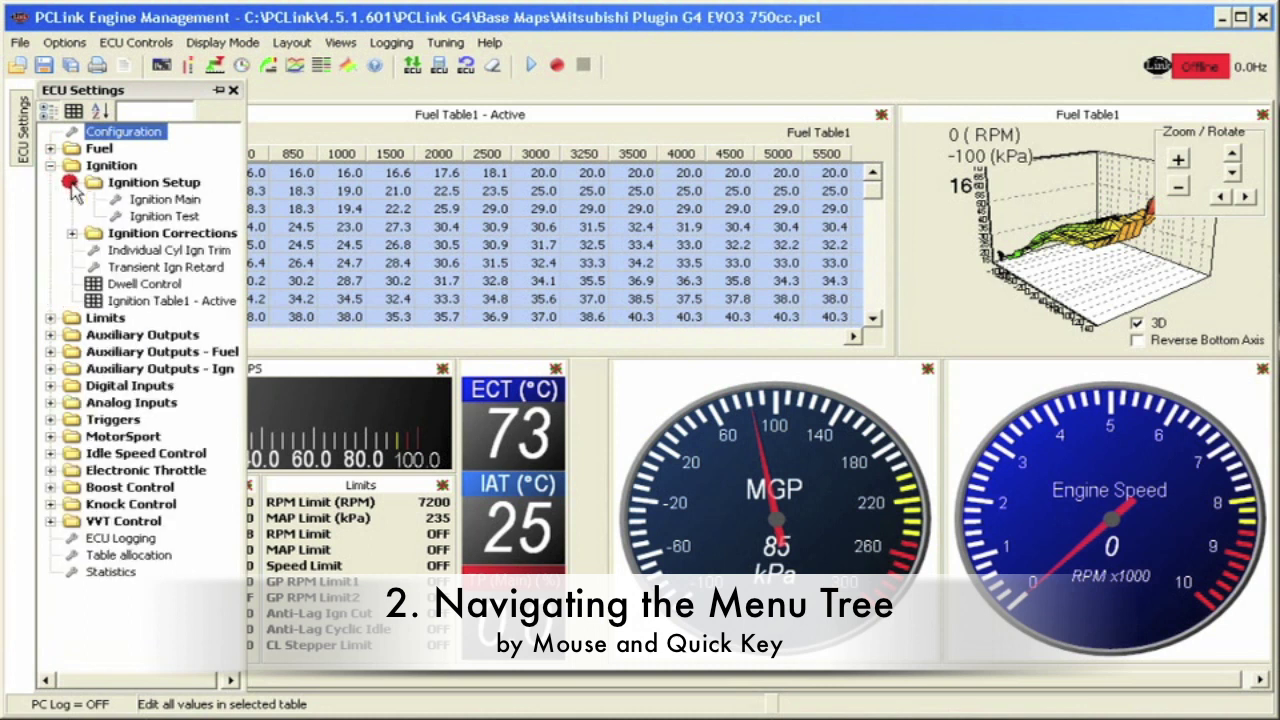
{"action": "left_click", "coordinate": [70, 182]}
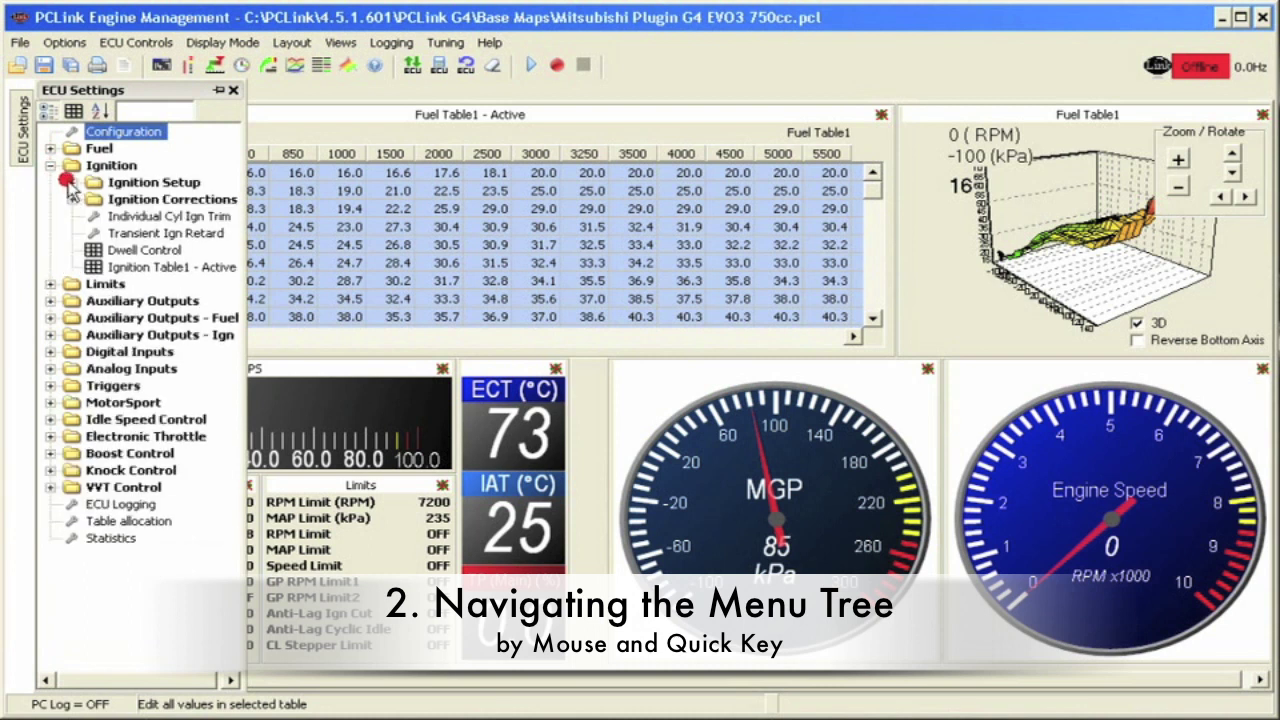
{"action": "left_click", "coordinate": [49, 165]}
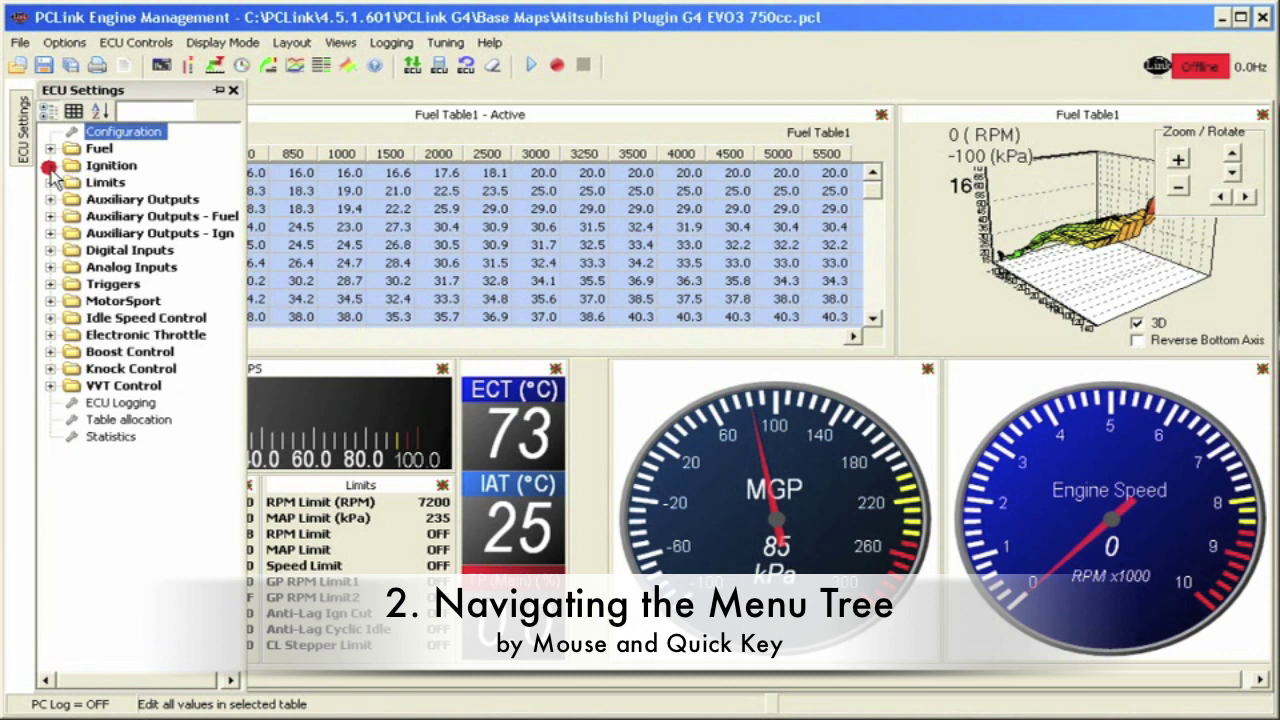
{"action": "left_click", "coordinate": [49, 266]}
{"action": "left_click", "coordinate": [49, 266]}
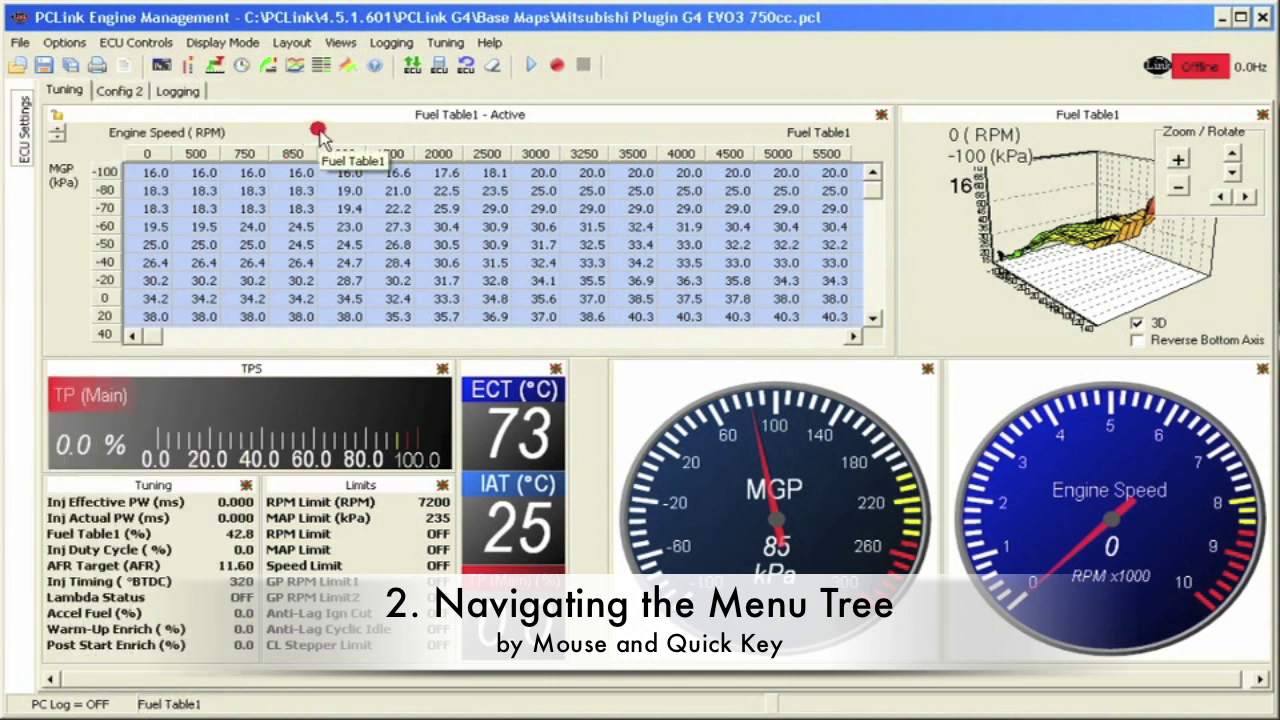
{"action": "key", "text": "F12"}
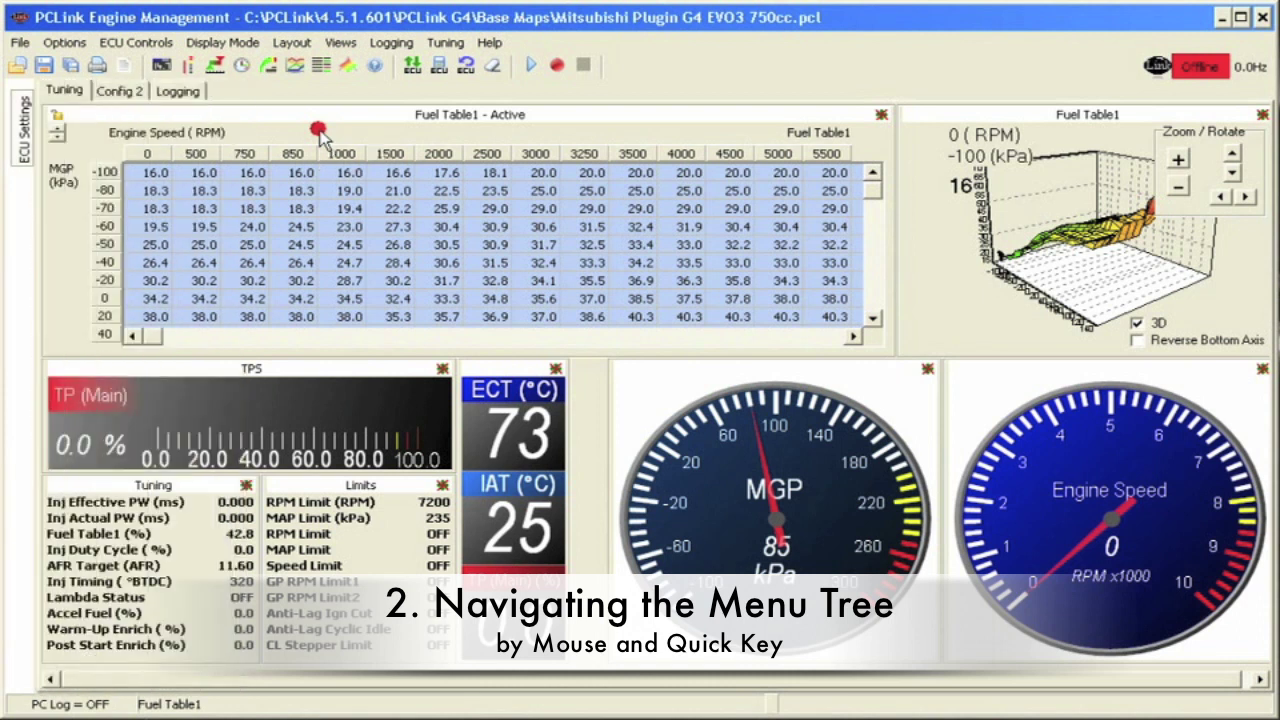
{"action": "key", "text": "F12"}
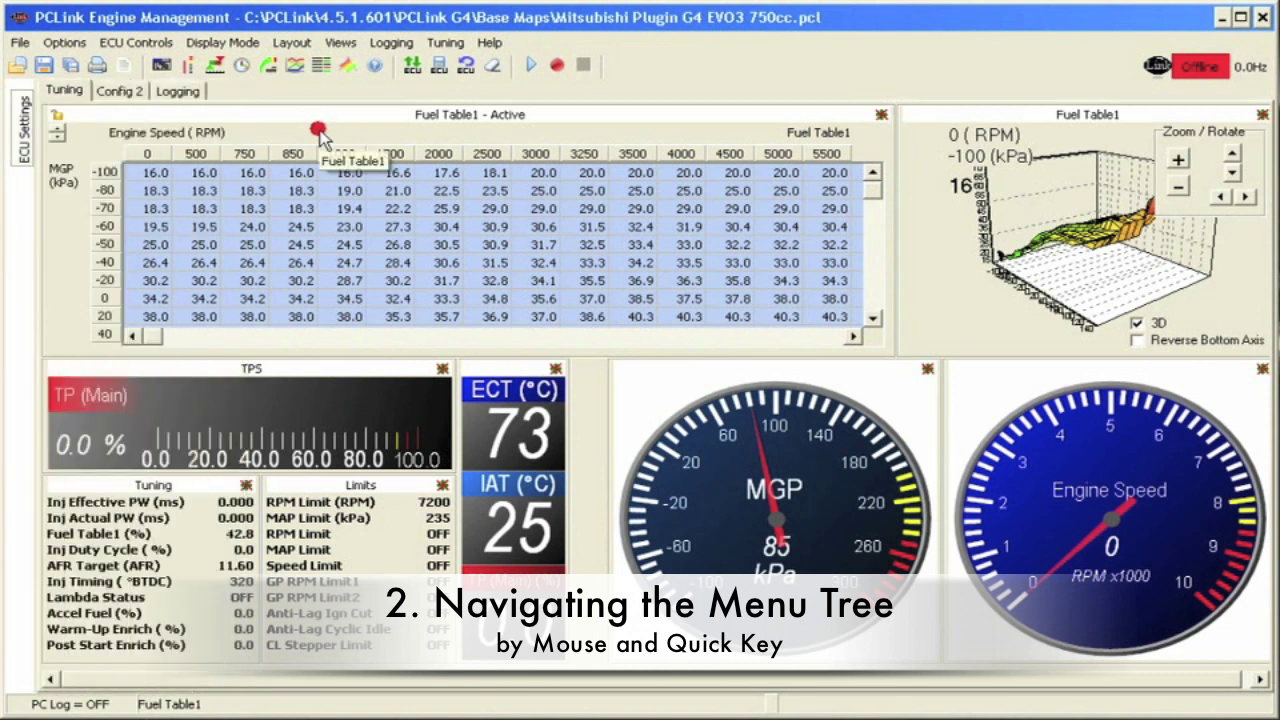
{"action": "left_click", "coordinate": [329, 135]}
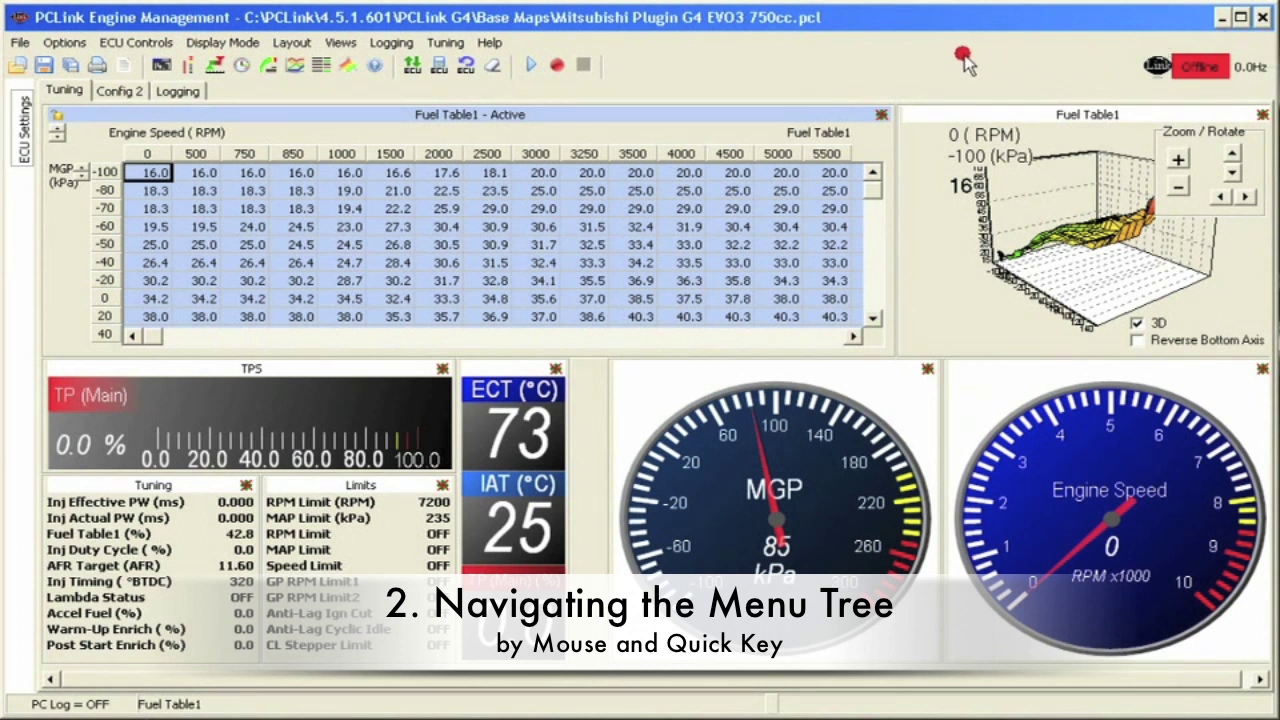
{"action": "key", "text": "F12"}
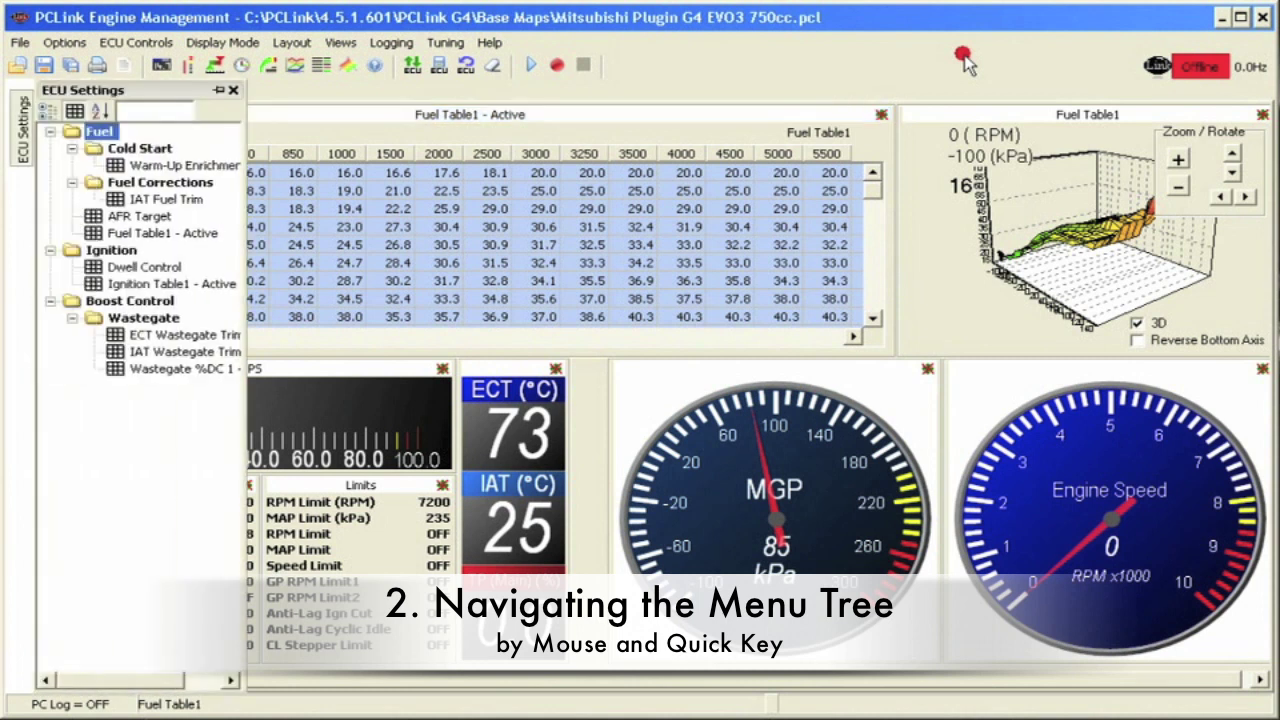
{"action": "key", "text": "F12"}
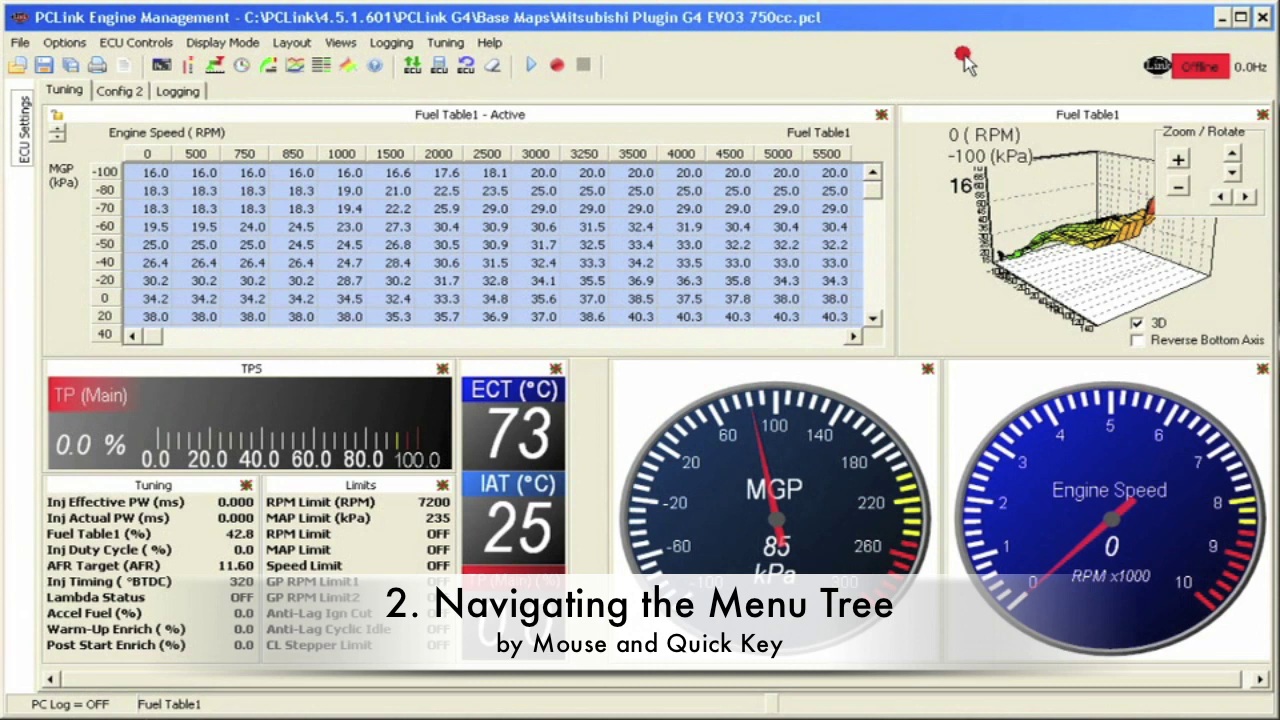
{"action": "key", "text": "F12"}
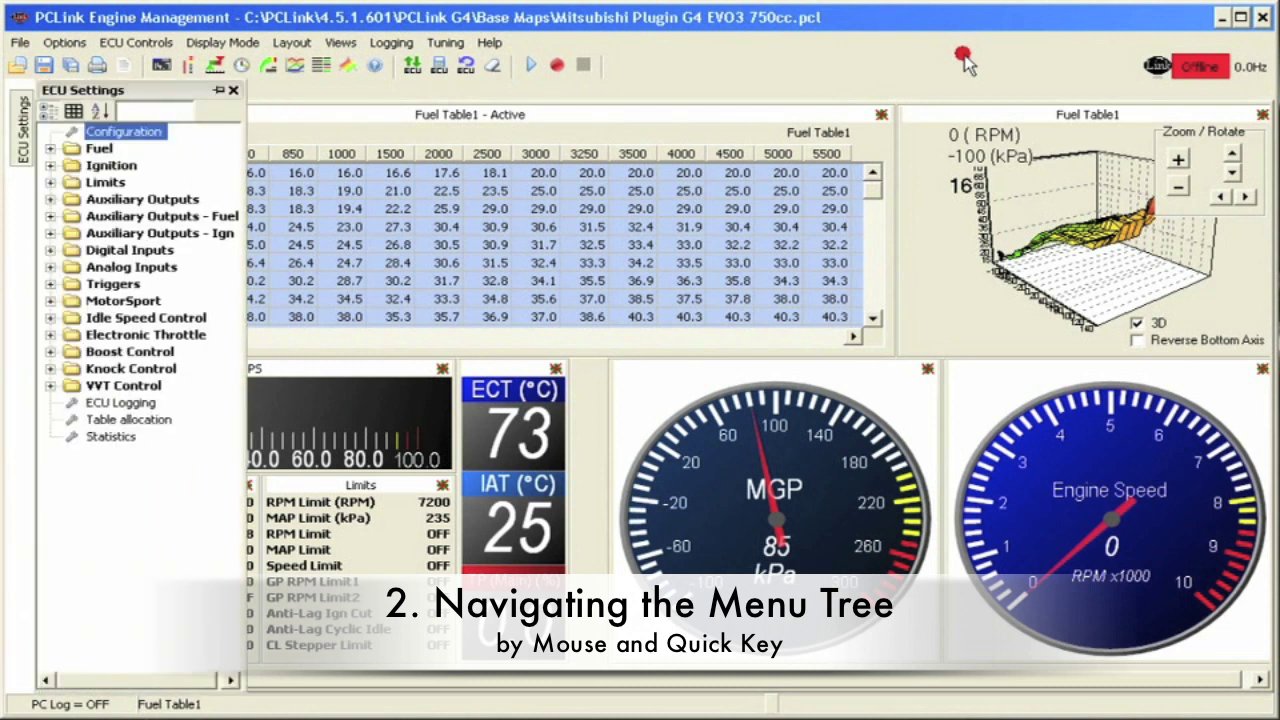
{"action": "type", "text": "aux"}
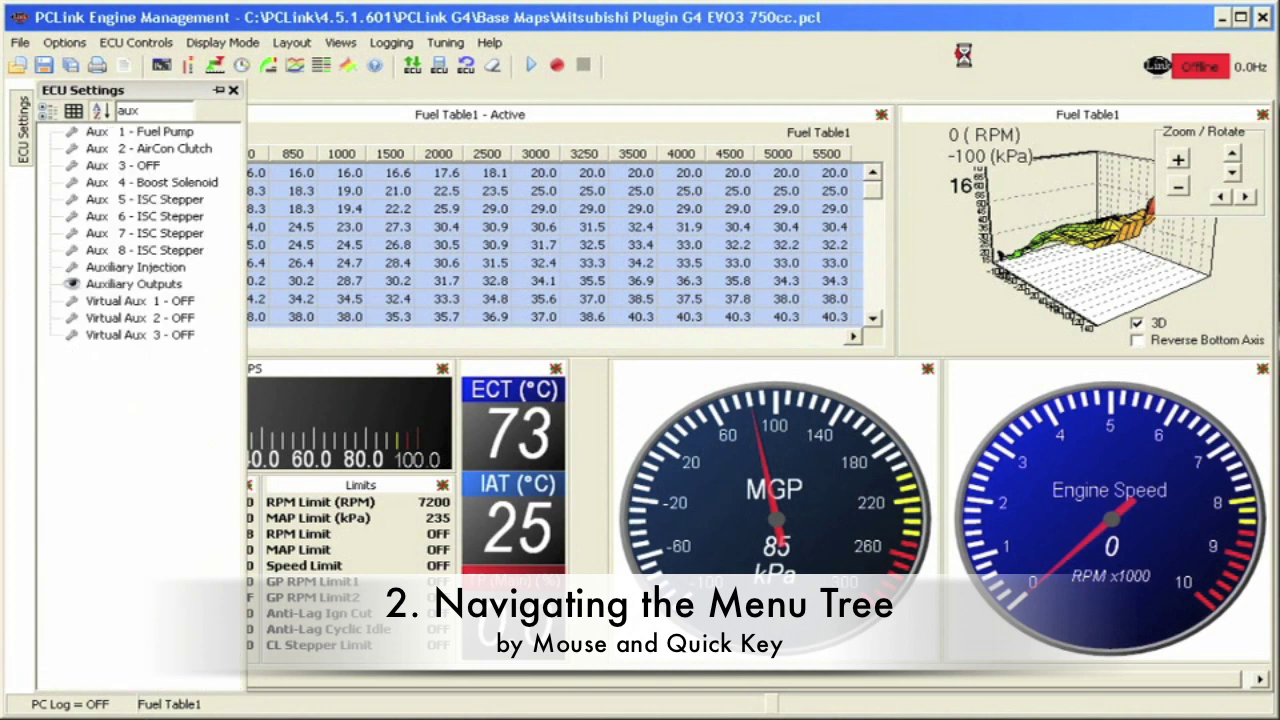
{"action": "key", "text": "Escape"}
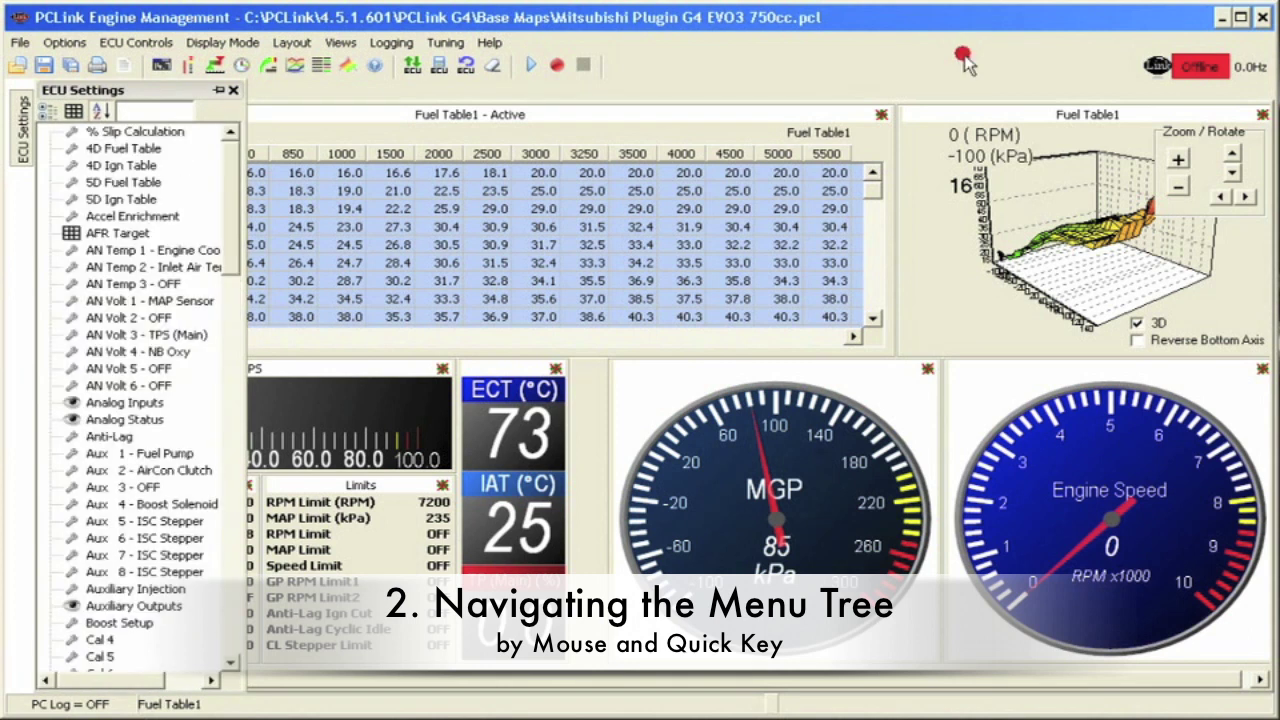
{"action": "key", "text": "F12"}
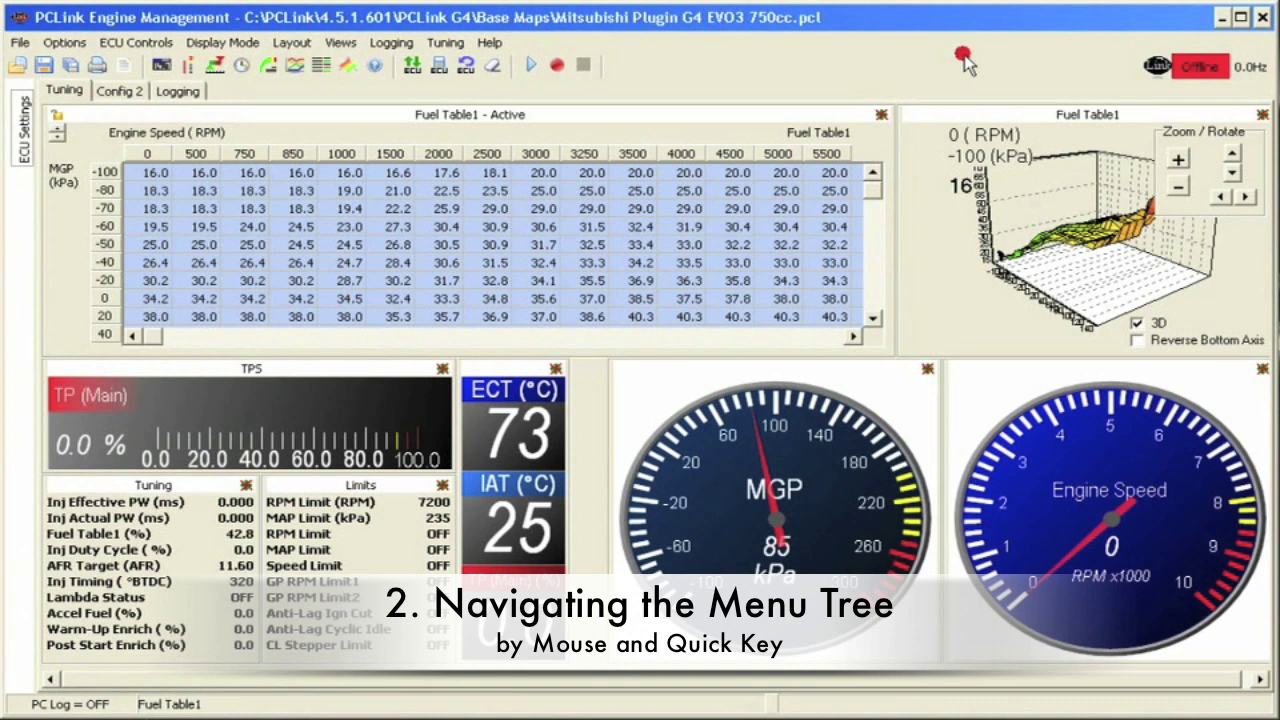
{"action": "key", "text": "F12"}
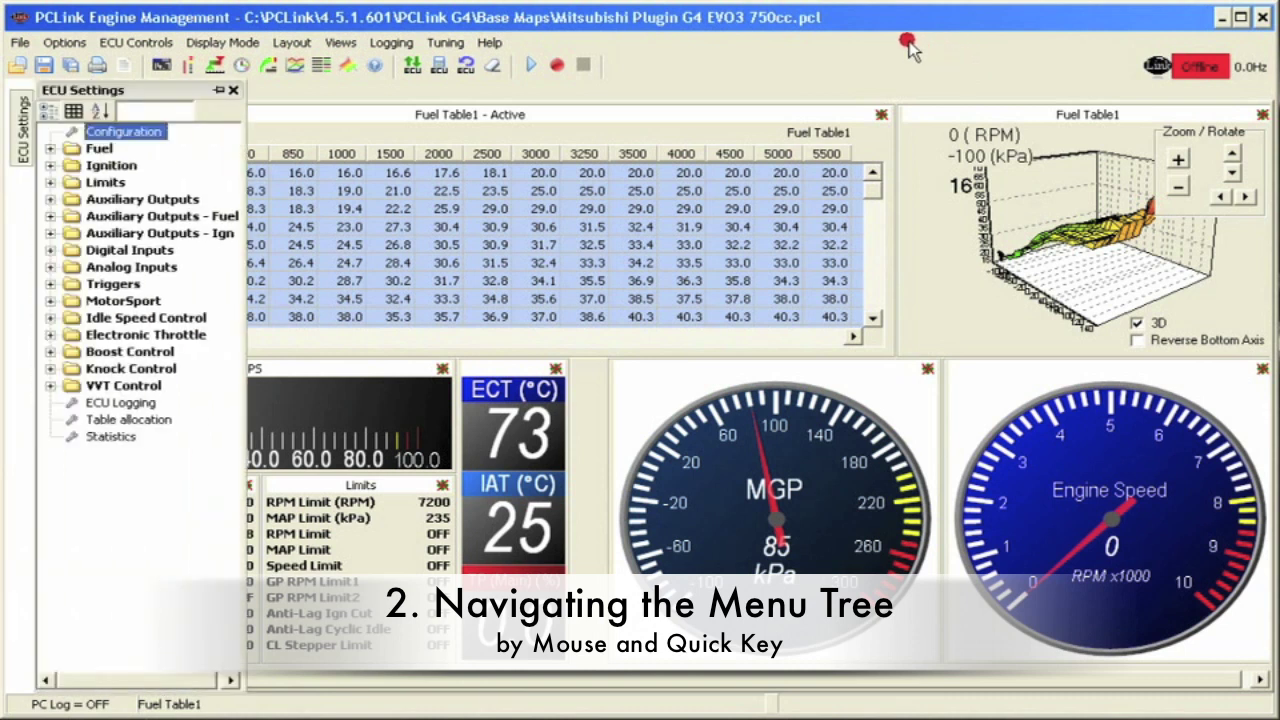
{"action": "left_click", "coordinate": [73, 113]}
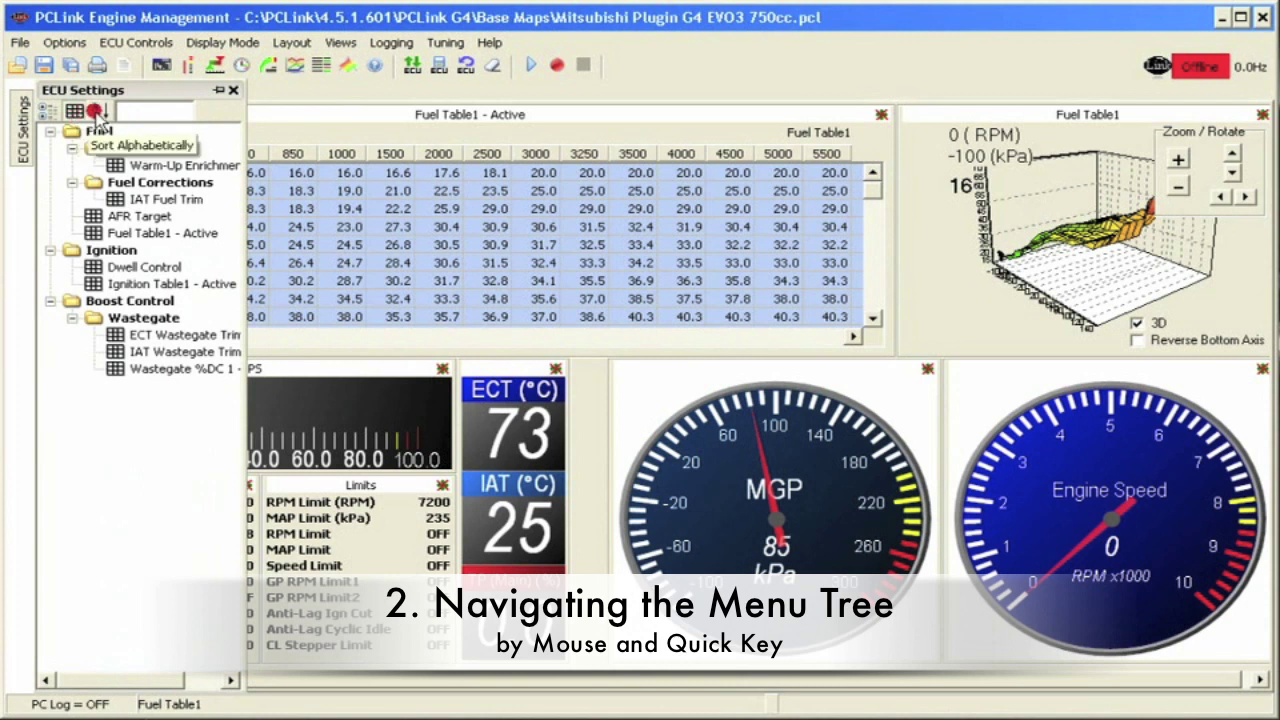
{"action": "left_click", "coordinate": [97, 112]}
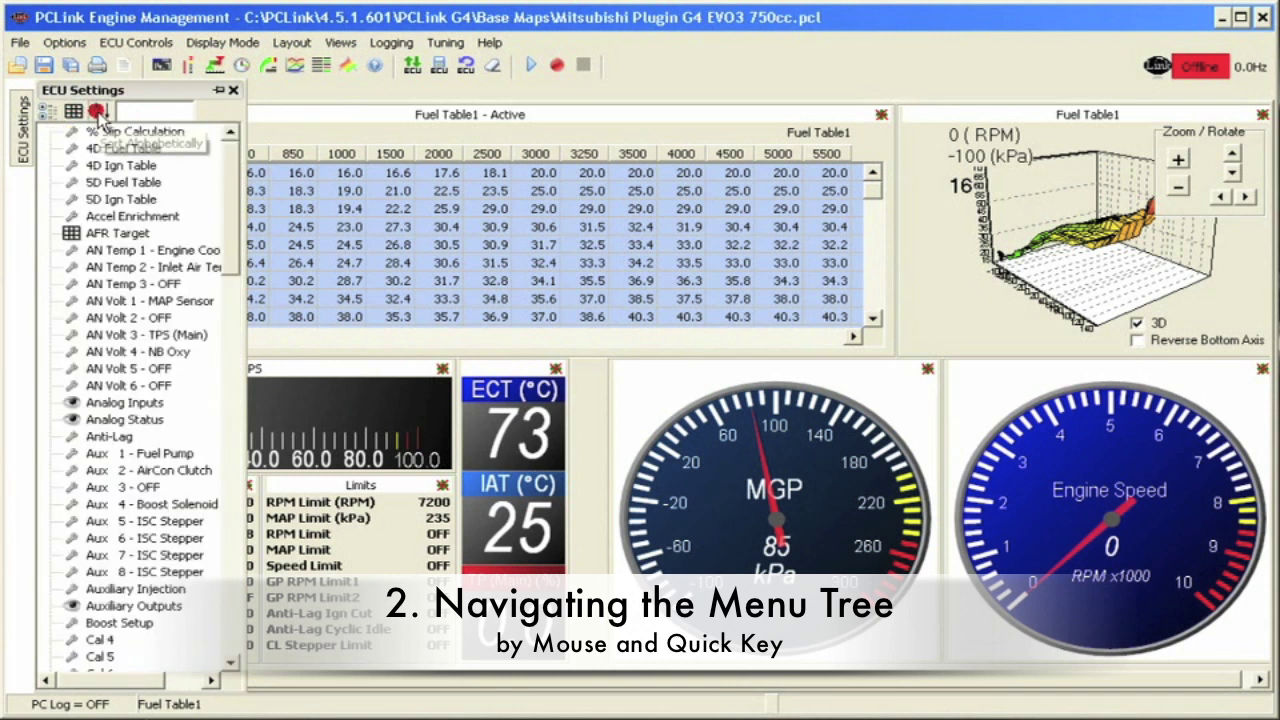
{"action": "type", "text": "aux"}
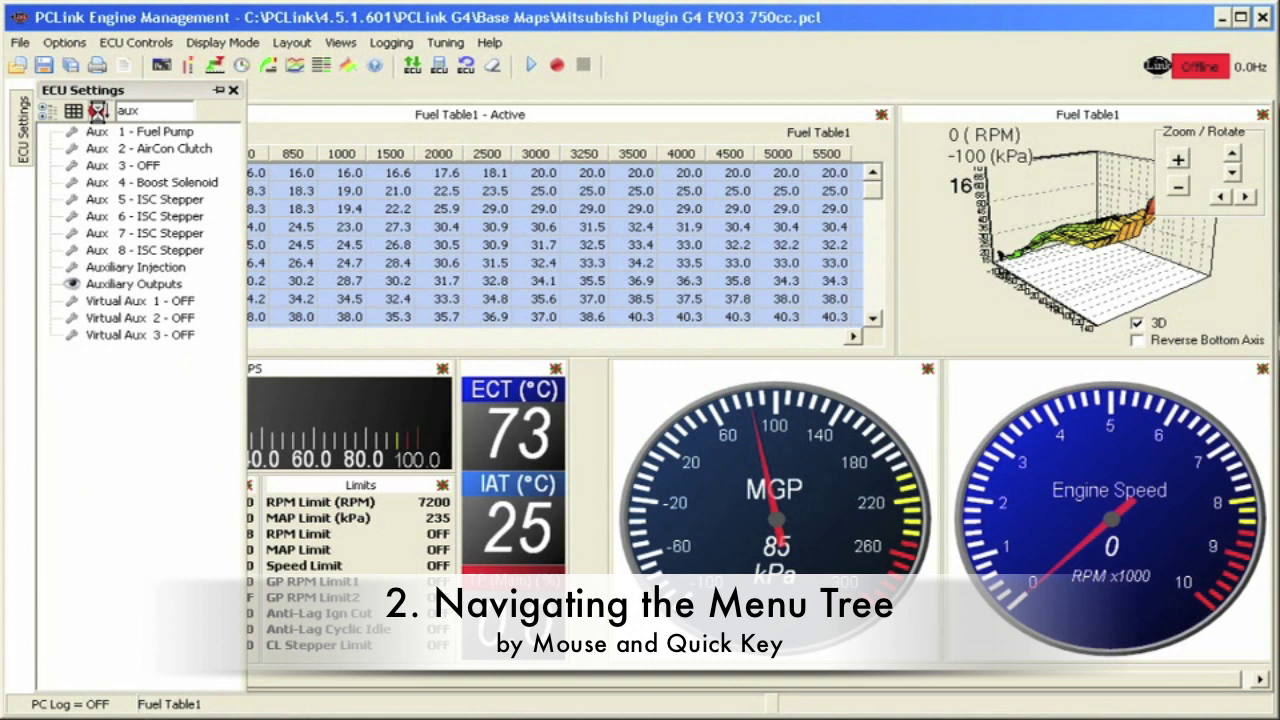
{"action": "key", "text": "Escape"}
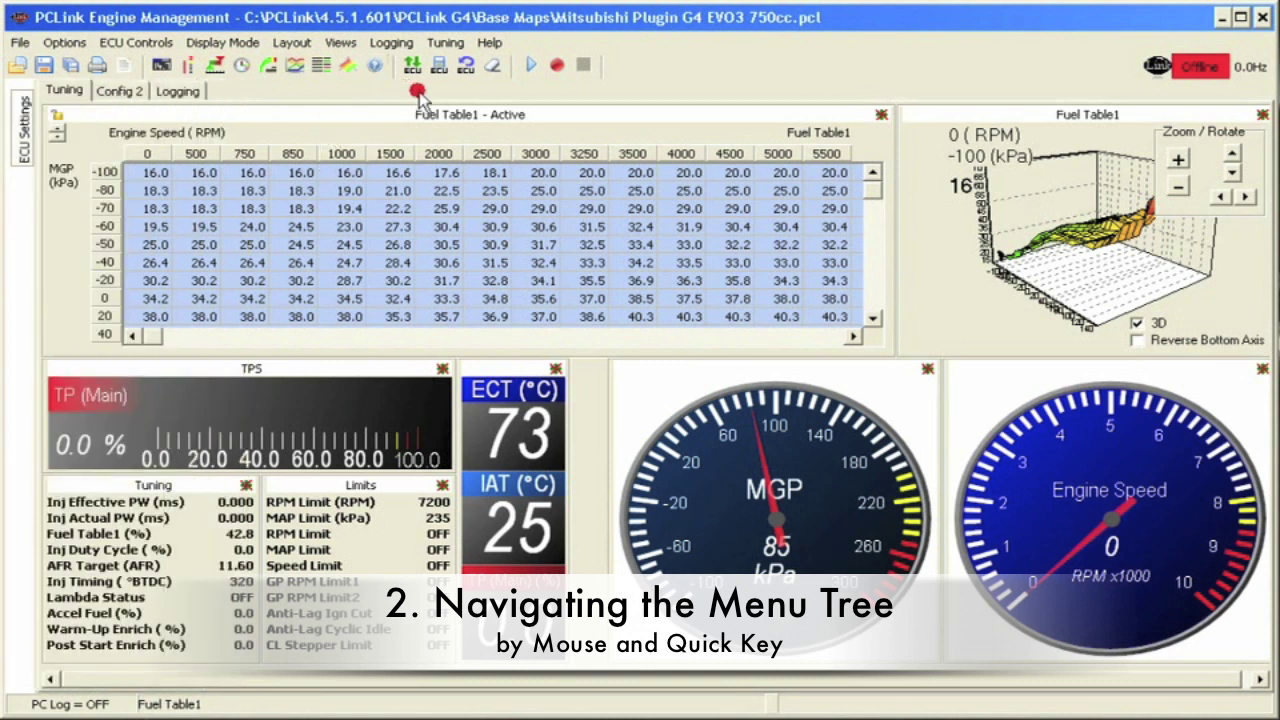
- Browse the Tuning menu, then bring up the Keyboard Shortcuts help page from Help
{"action": "left_click", "coordinate": [468, 42]}
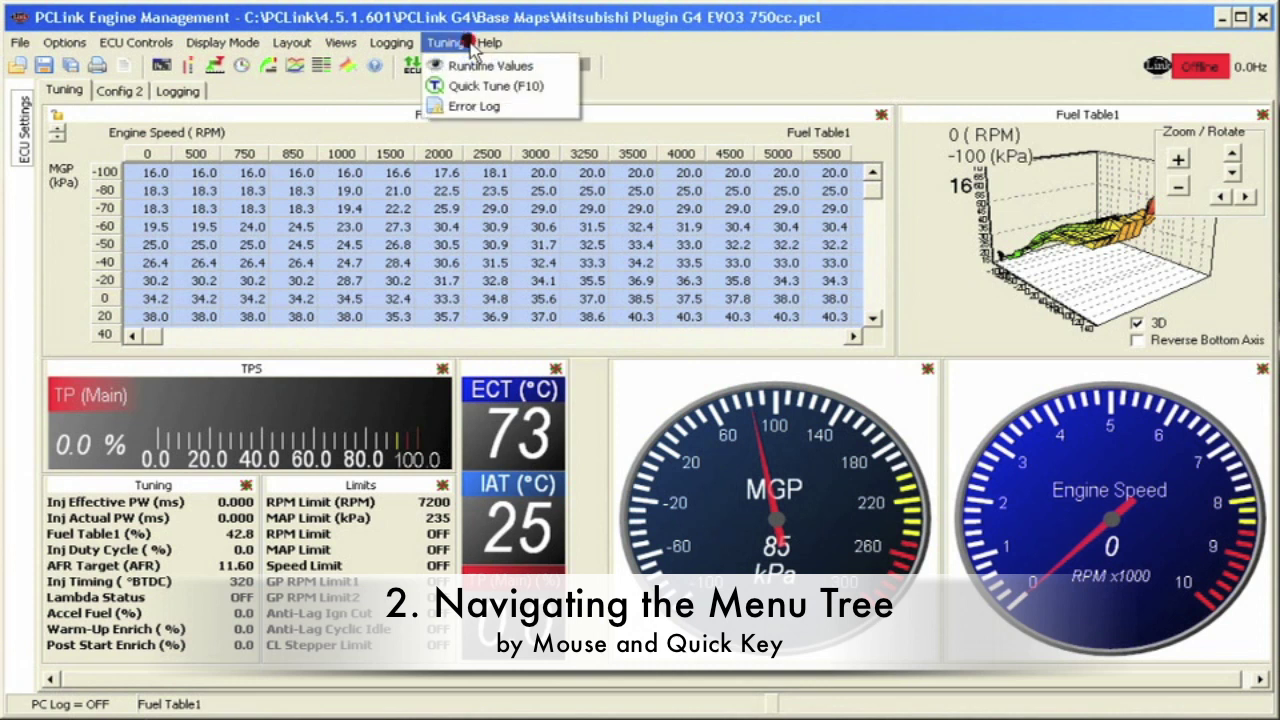
{"action": "mouse_move", "coordinate": [486, 42]}
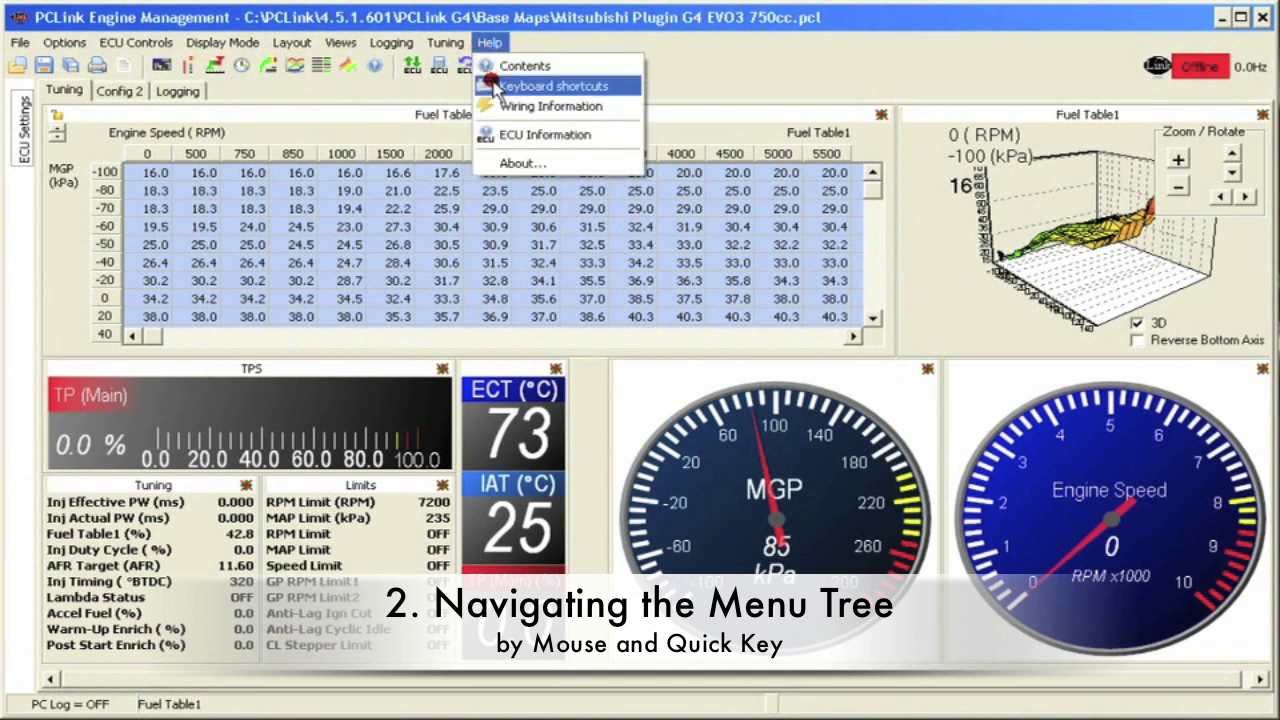
{"action": "left_click", "coordinate": [553, 86]}
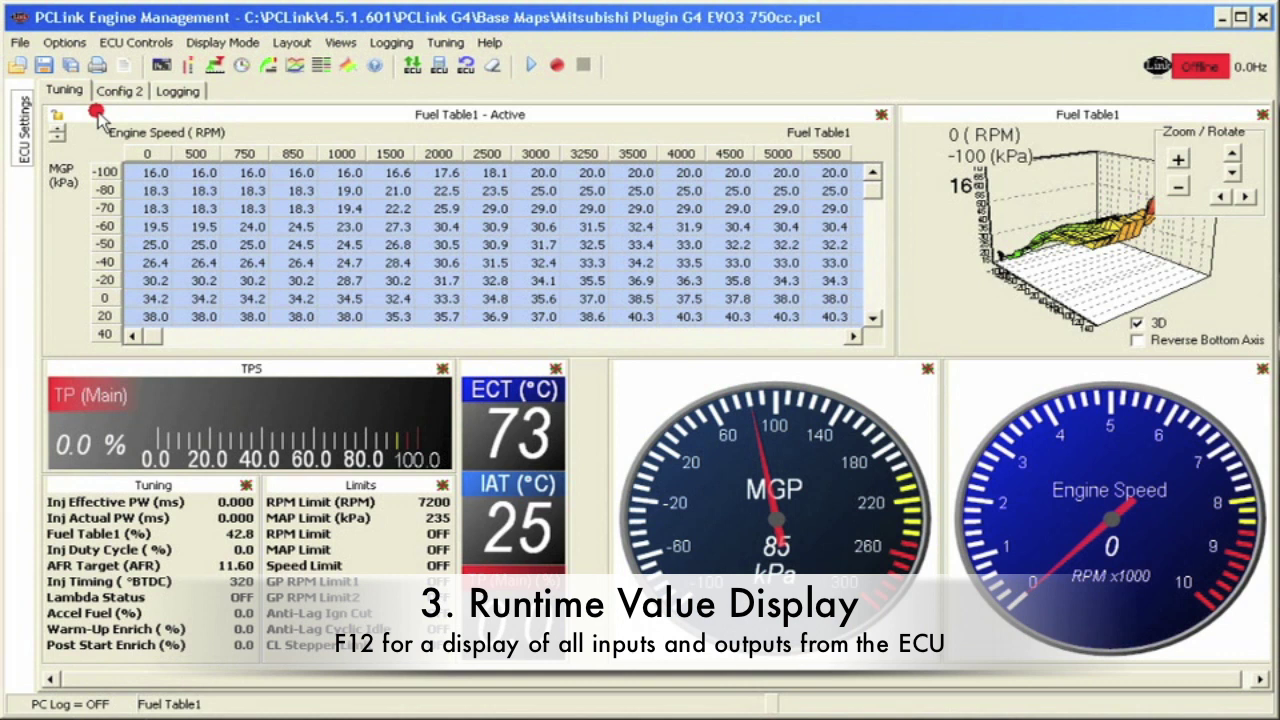
- Open Runtime Values with F12 and view its Fuel, Ignition, Auxiliary and Digital tabs
{"action": "key", "text": "F12"}
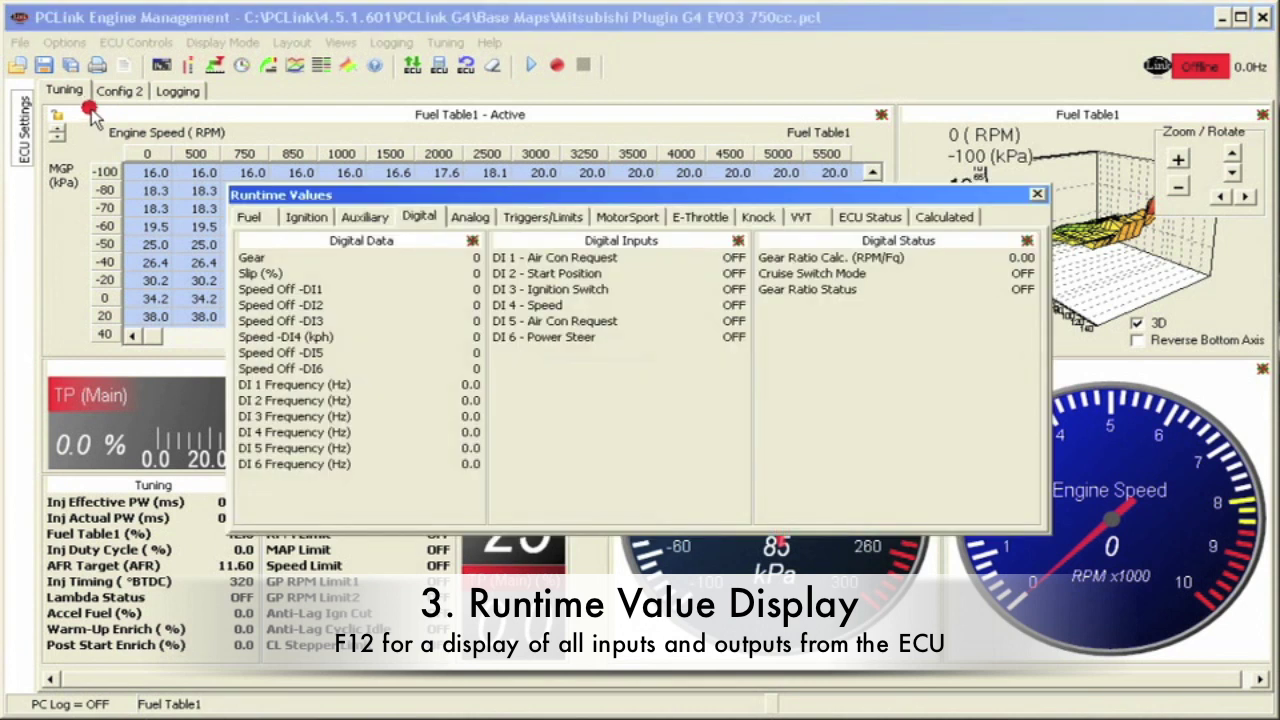
{"action": "left_click", "coordinate": [248, 217]}
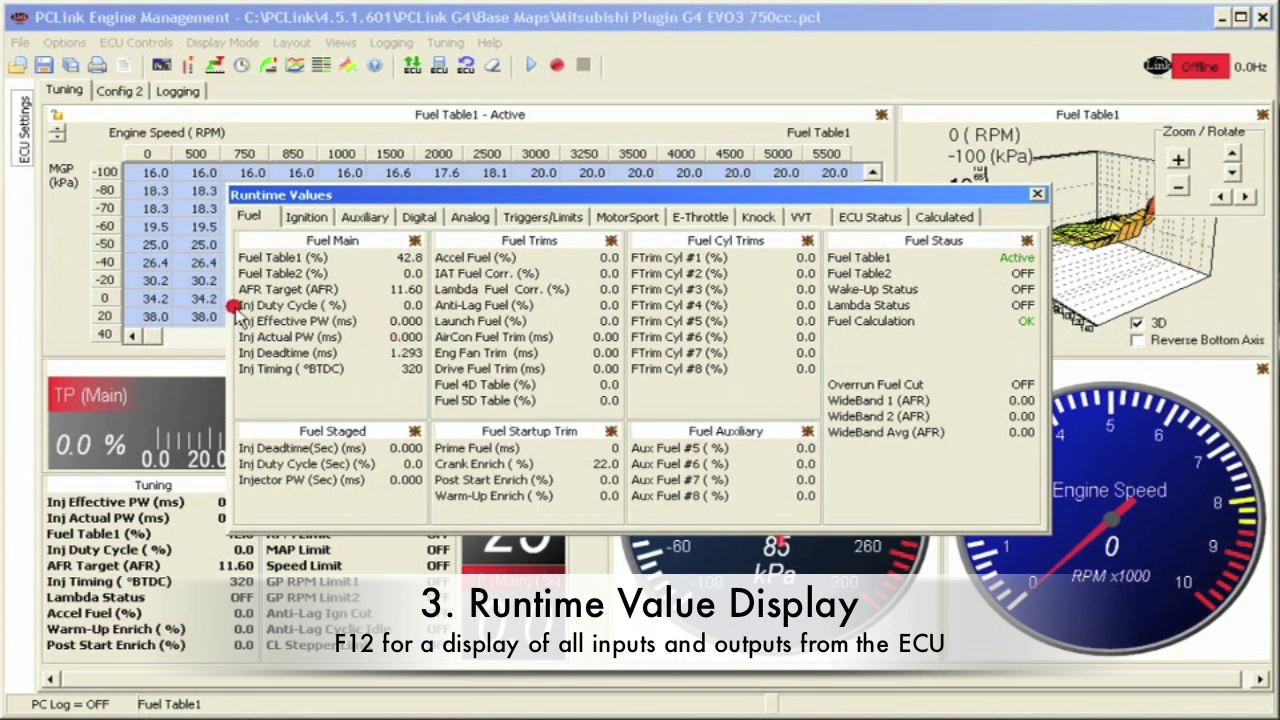
{"action": "left_click", "coordinate": [308, 218]}
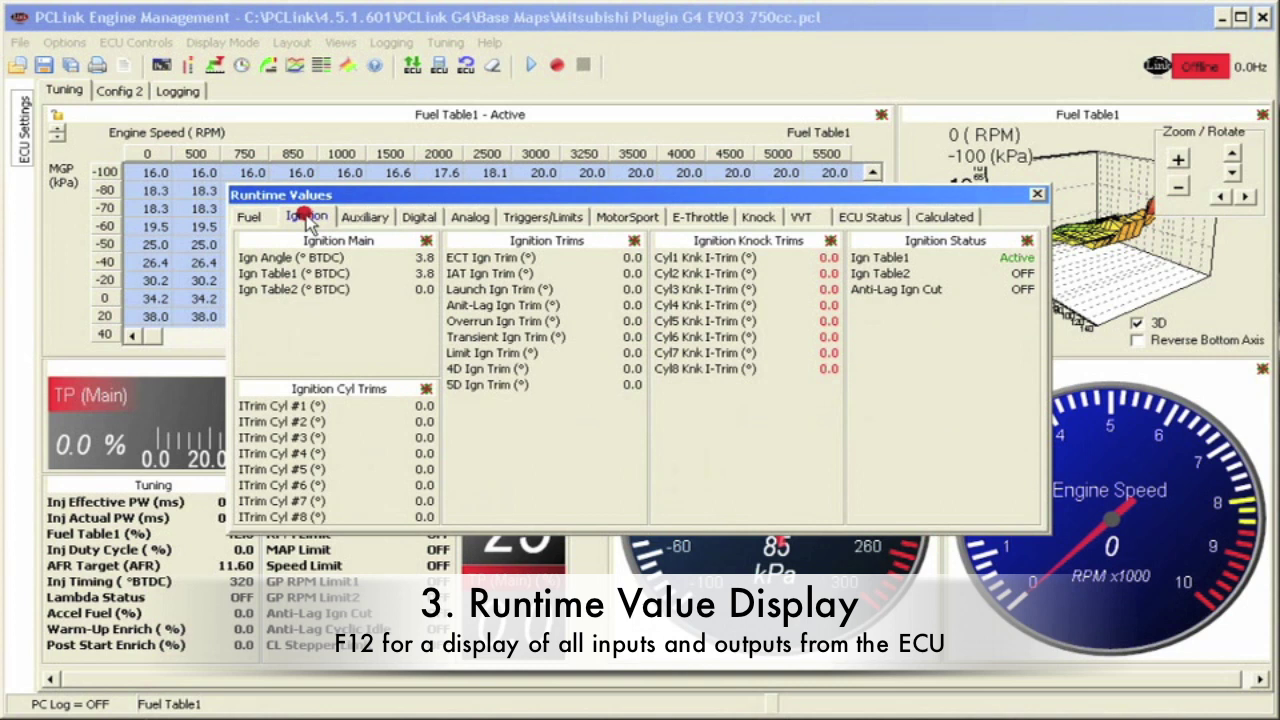
{"action": "left_click", "coordinate": [366, 218]}
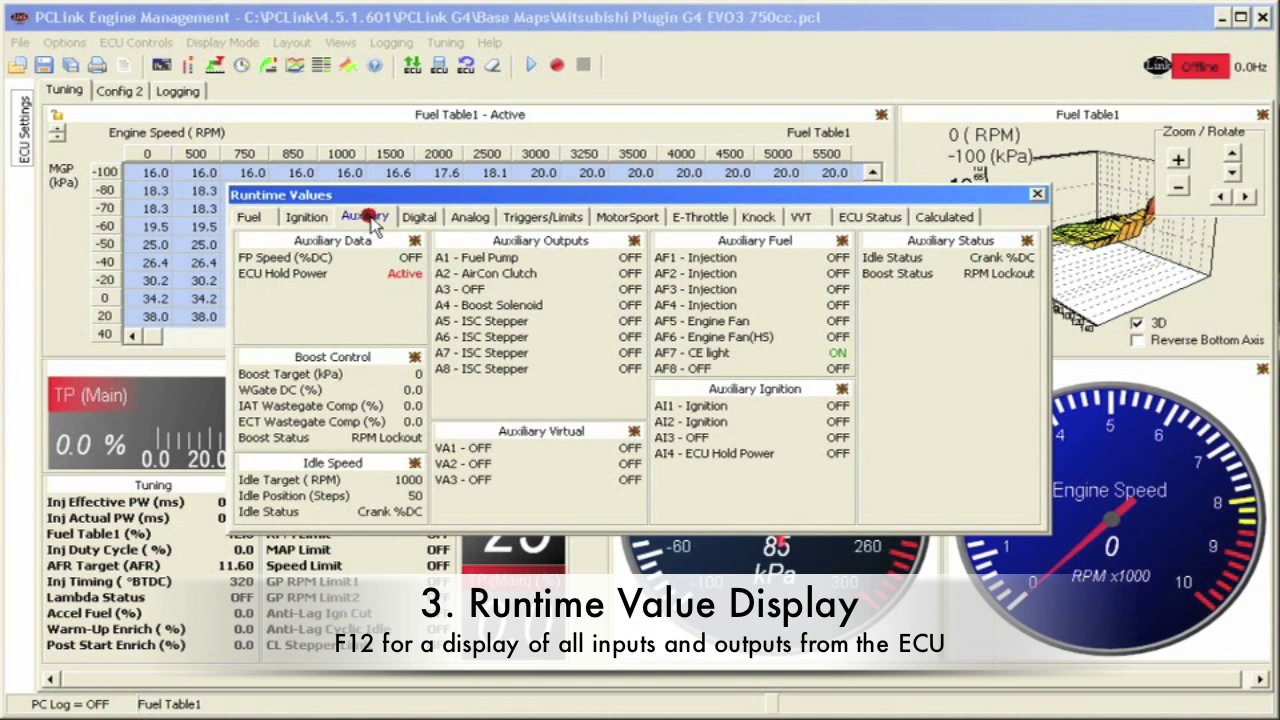
{"action": "left_click", "coordinate": [420, 219]}
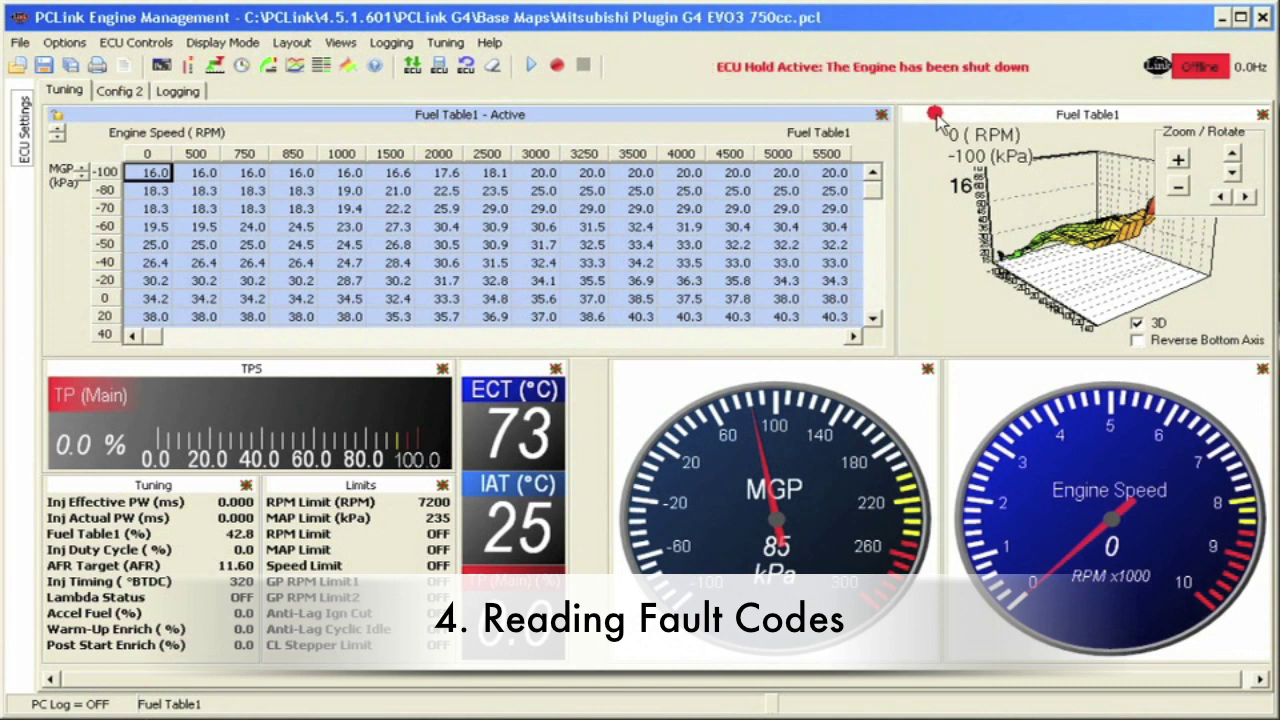
{"action": "left_click", "coordinate": [877, 68]}
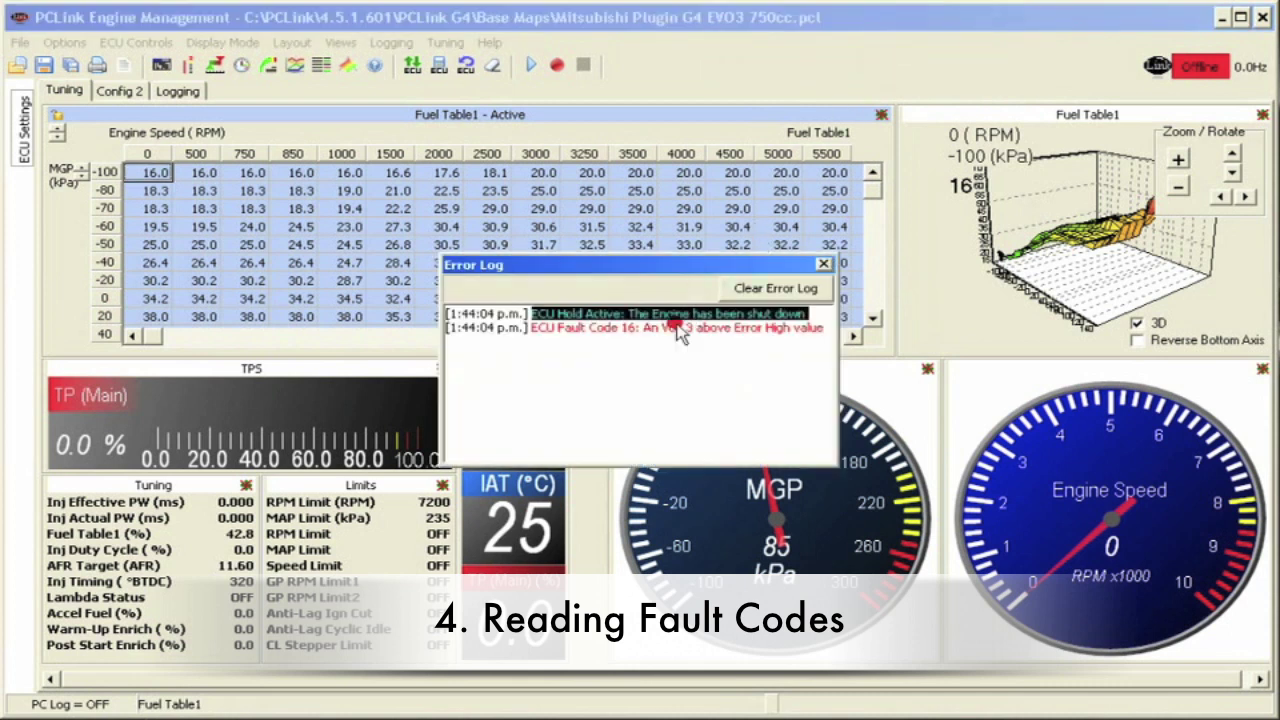
{"action": "left_click", "coordinate": [652, 356]}
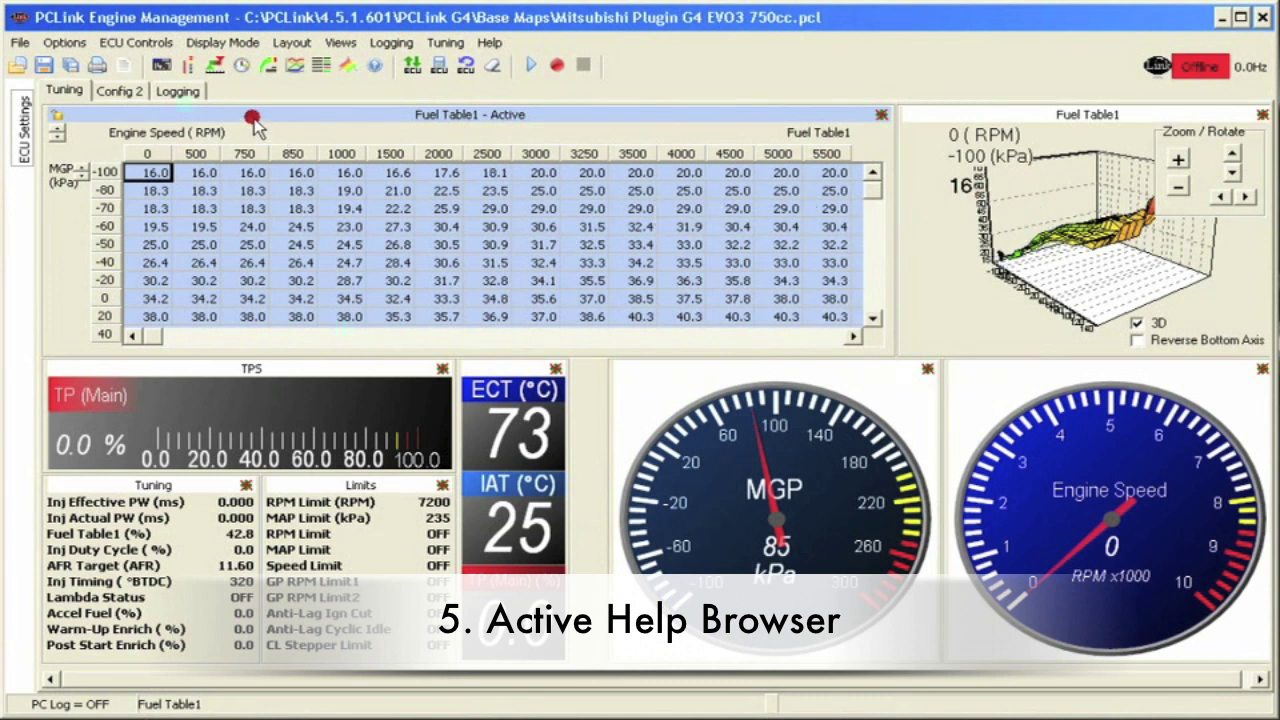
- On Config 2, show help for Open Loop AFR Table, Master Fuel, Master Fuel Trim and Ignition Mode
{"action": "left_click", "coordinate": [120, 91]}
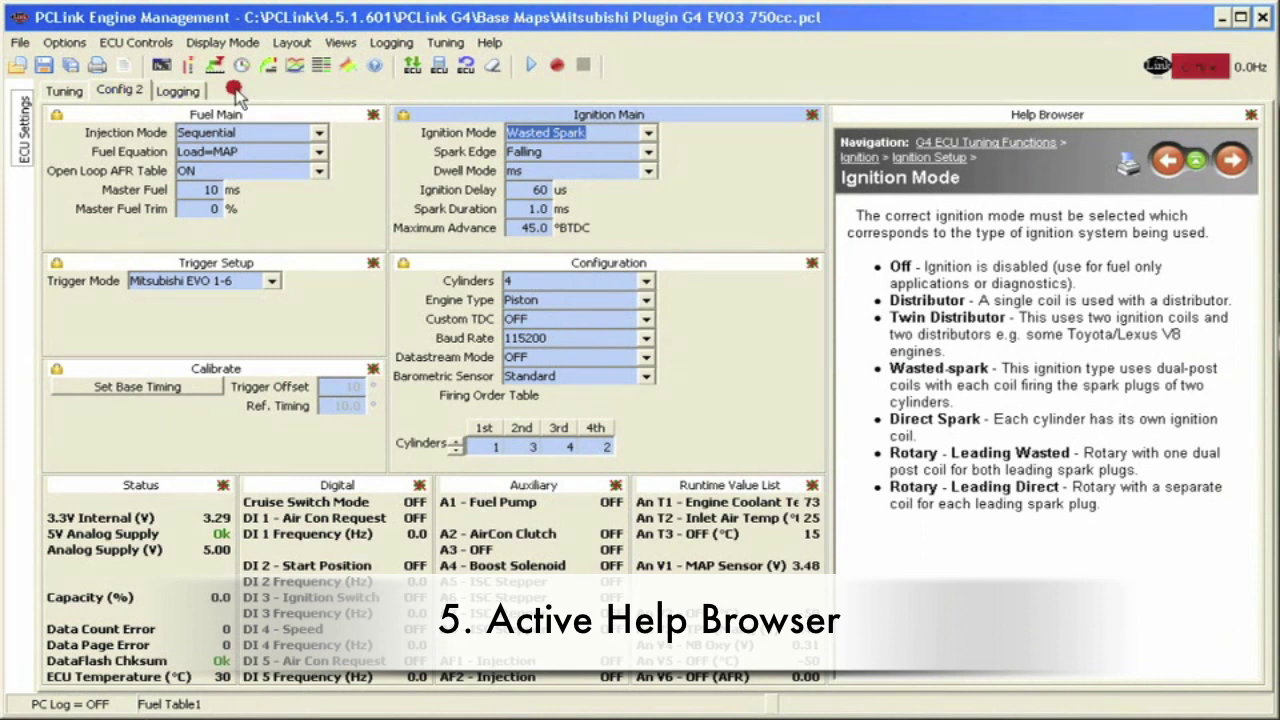
{"action": "left_click", "coordinate": [258, 152]}
{"action": "left_click", "coordinate": [260, 171]}
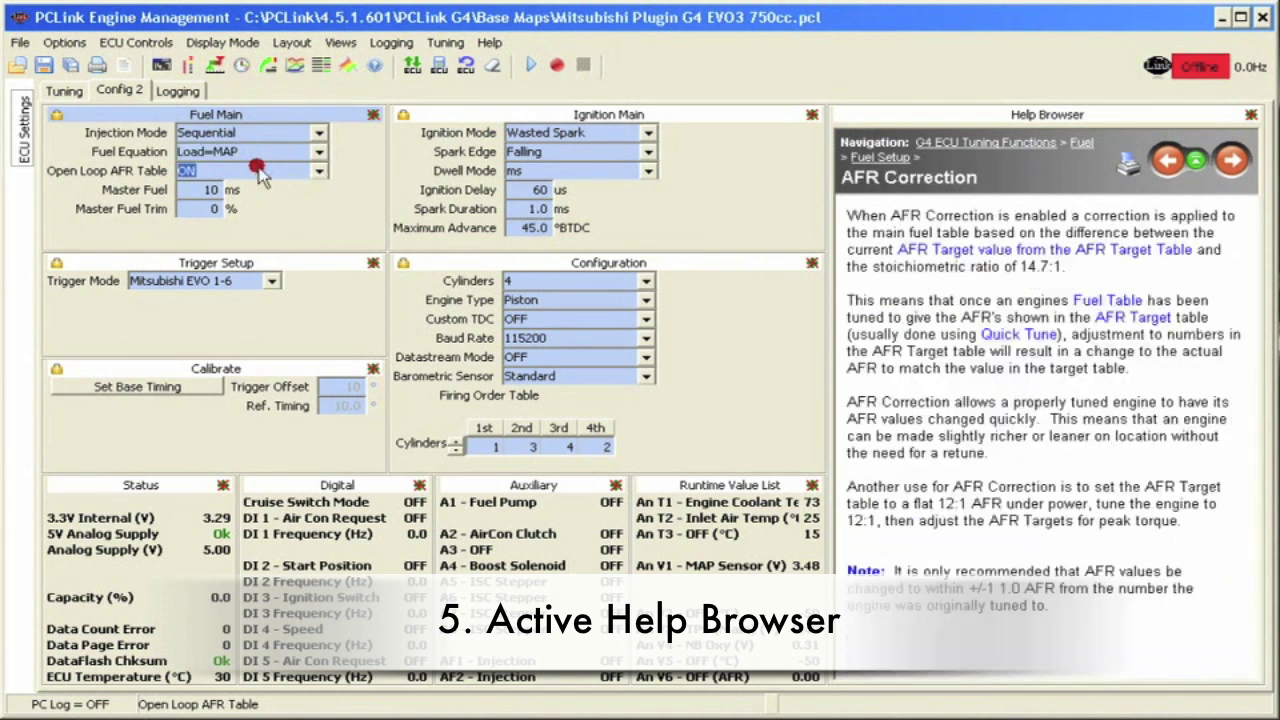
{"action": "left_click", "coordinate": [204, 189]}
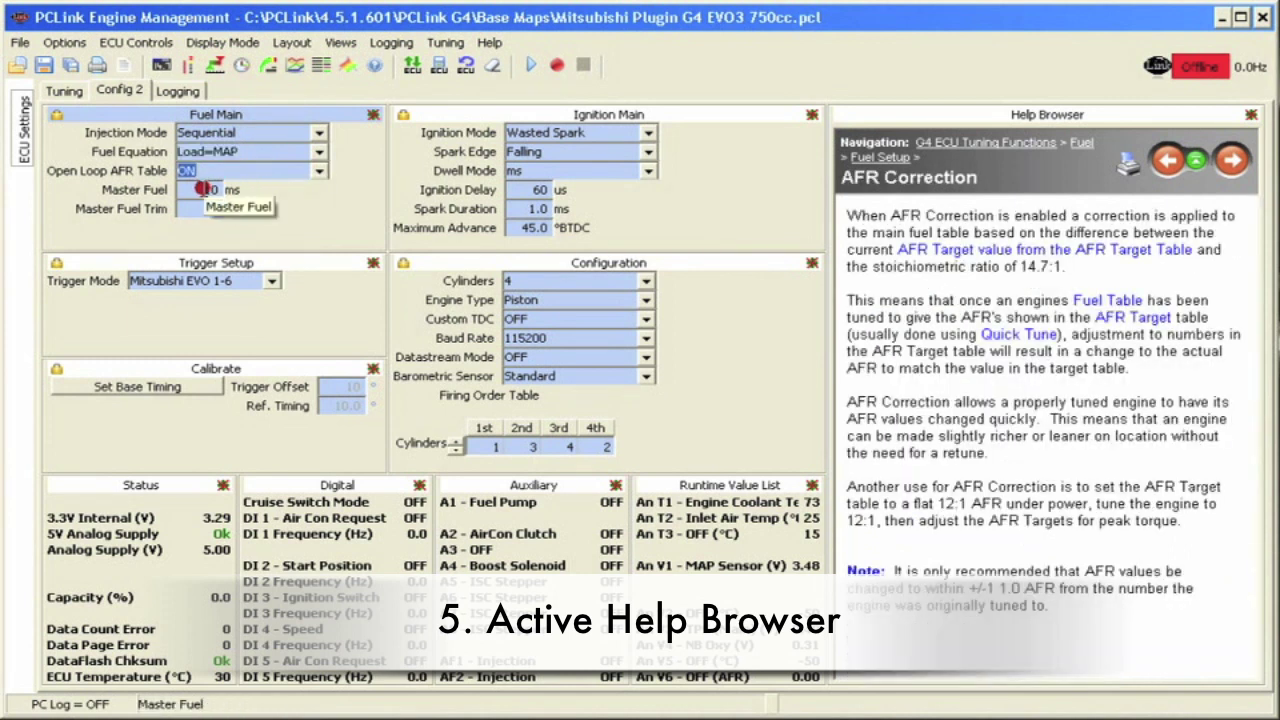
{"action": "left_click", "coordinate": [190, 206]}
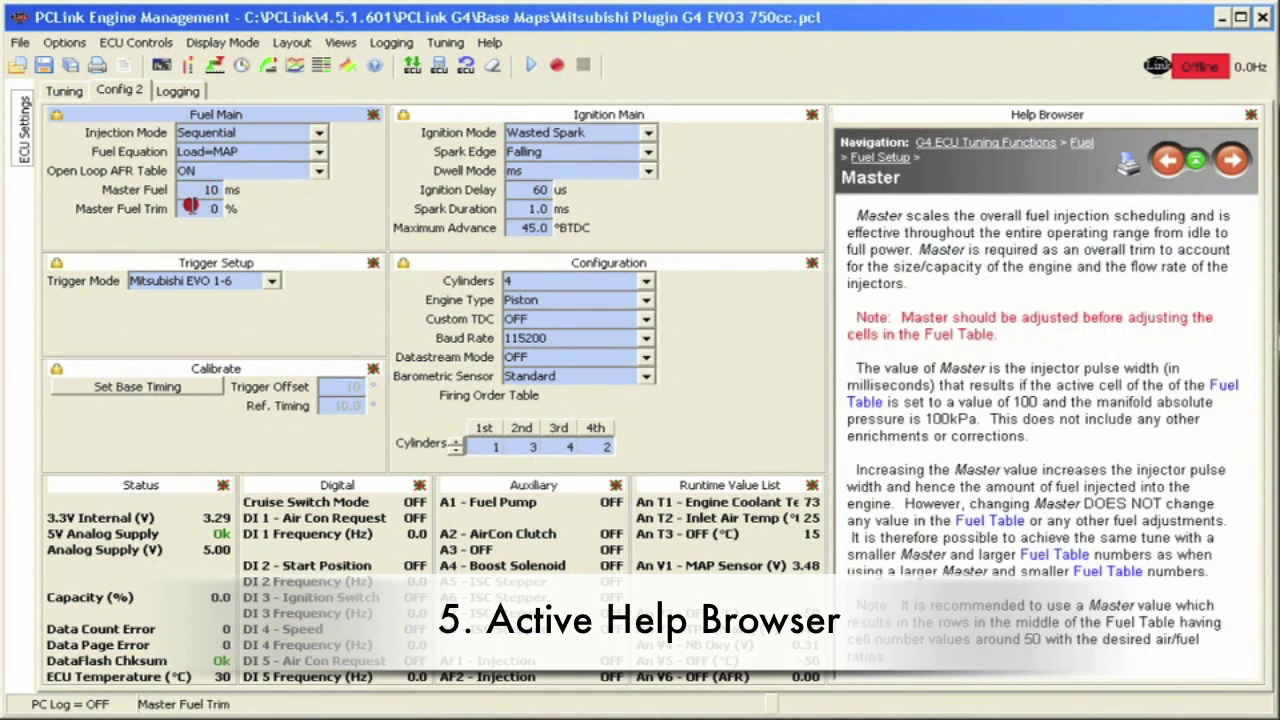
{"action": "key", "text": "Tab"}
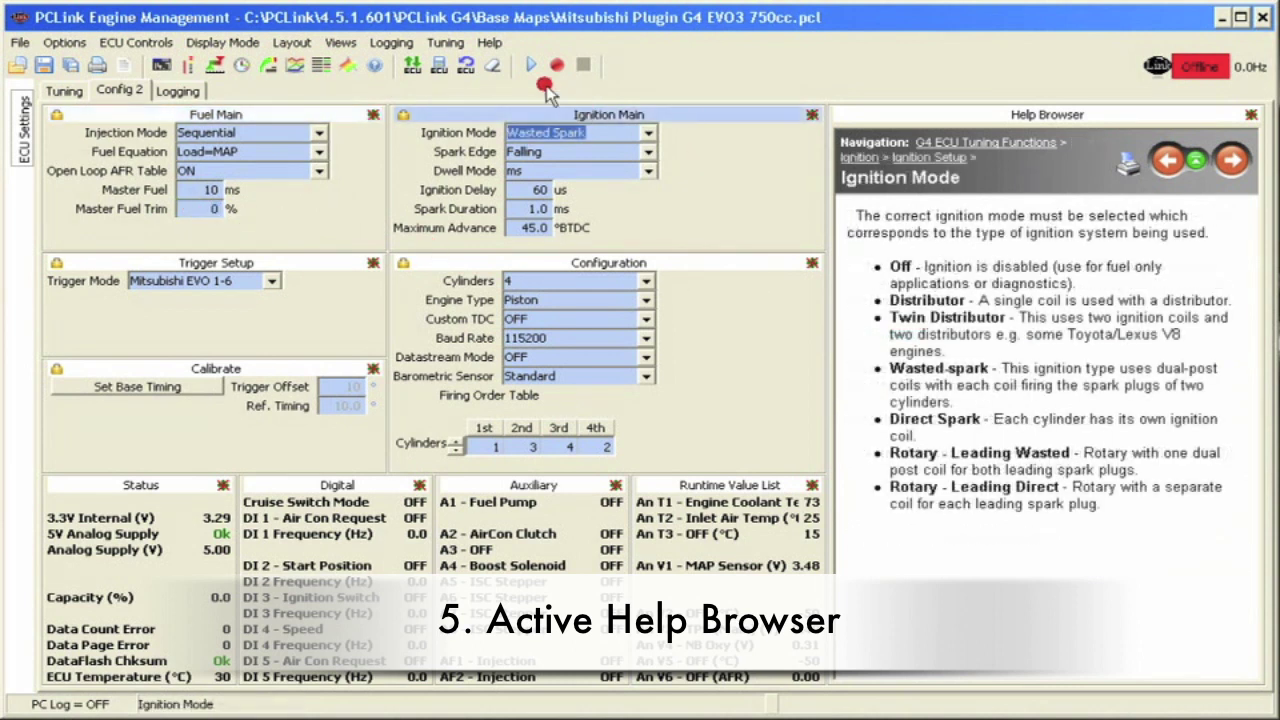
- View the full Help Contents, then close the online help window
{"action": "left_click", "coordinate": [490, 43]}
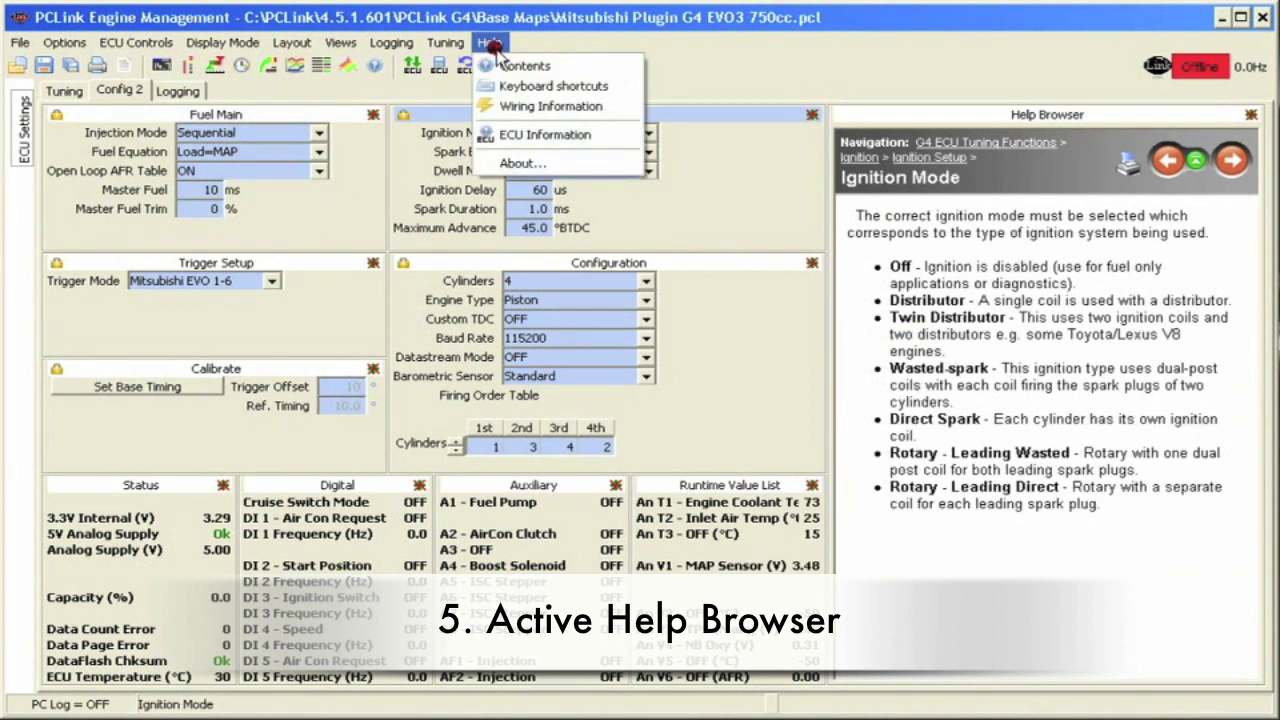
{"action": "left_click", "coordinate": [506, 66]}
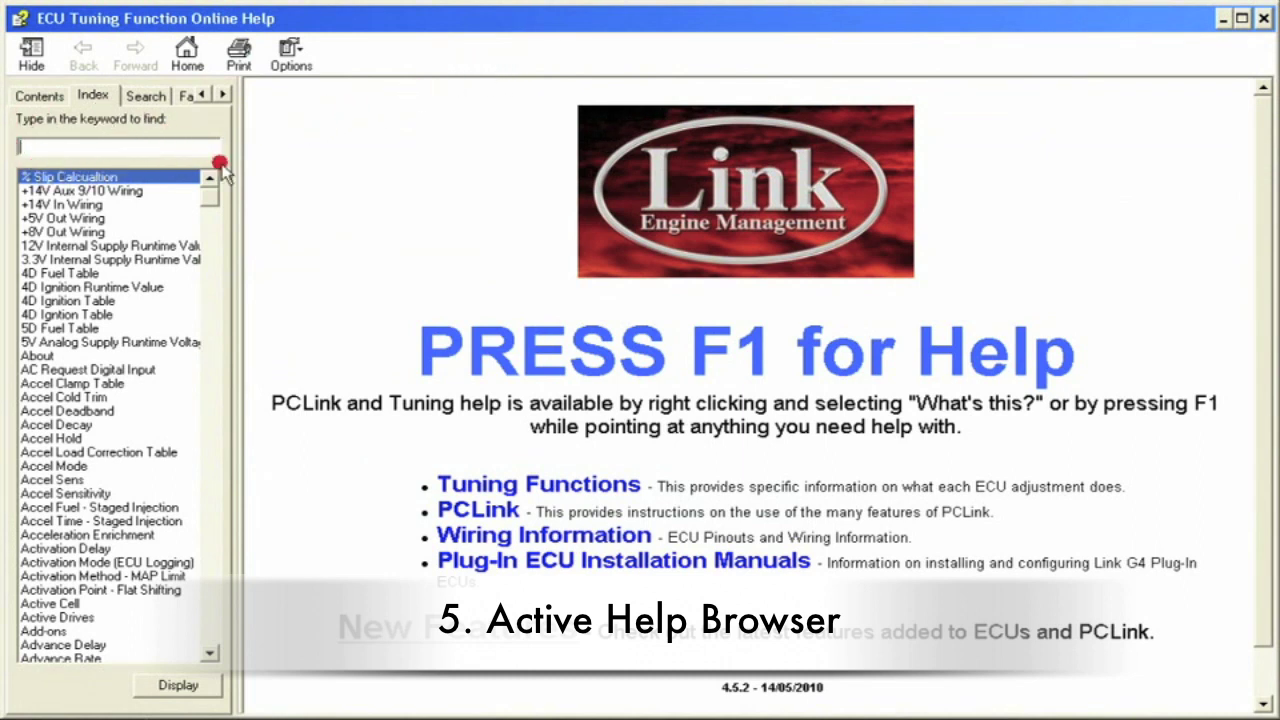
{"action": "left_click", "coordinate": [1263, 20]}
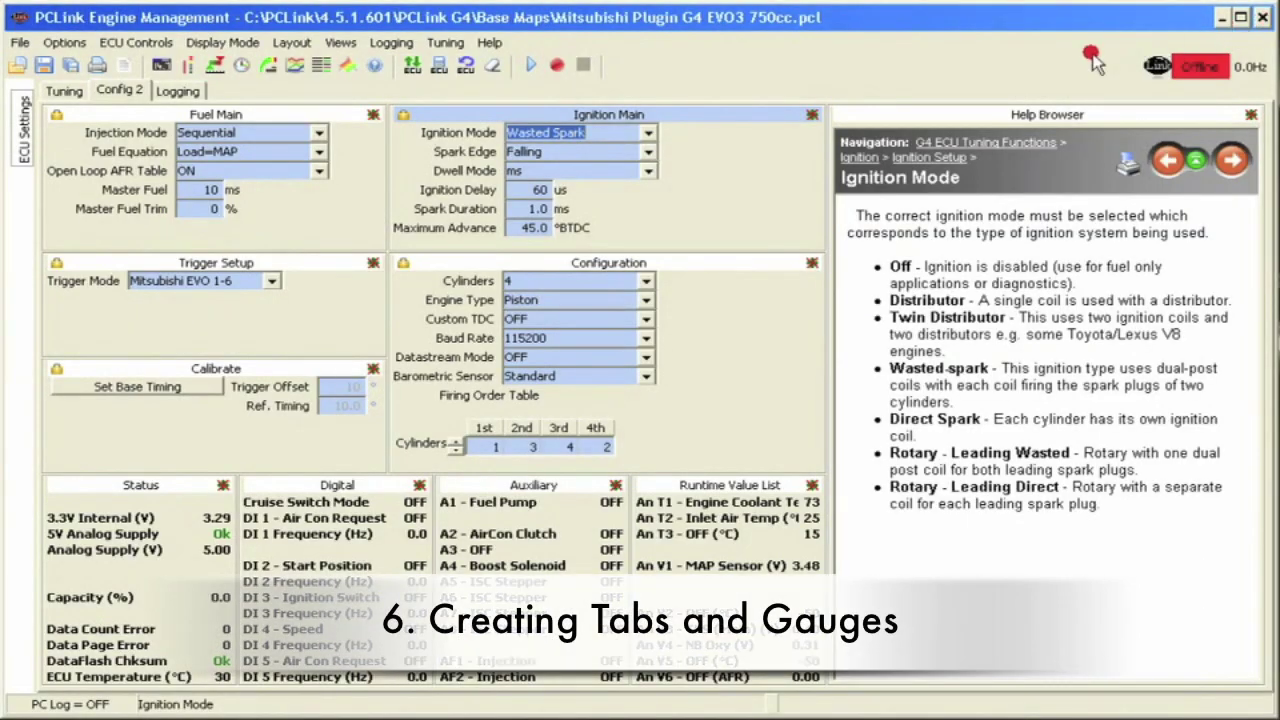
- Add a New Page named 'Example Page Creation' and drag its tab after Logging
{"action": "right_click", "coordinate": [180, 92]}
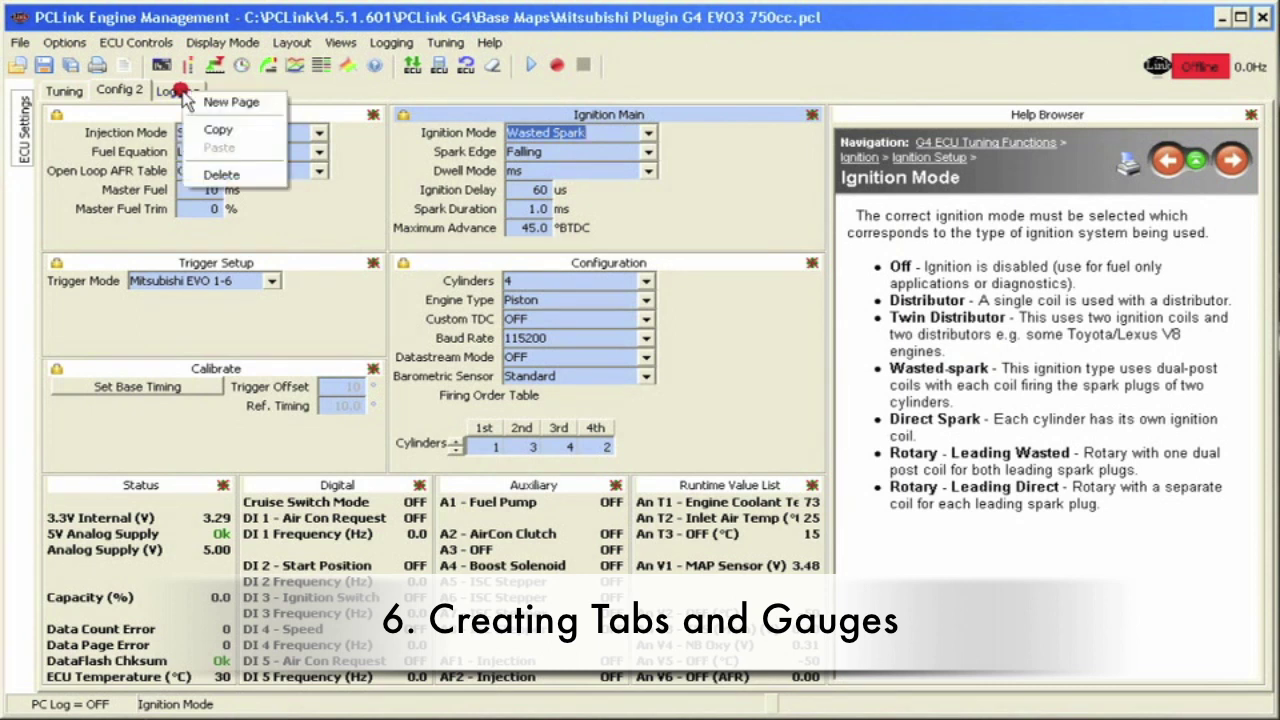
{"action": "left_click", "coordinate": [200, 103]}
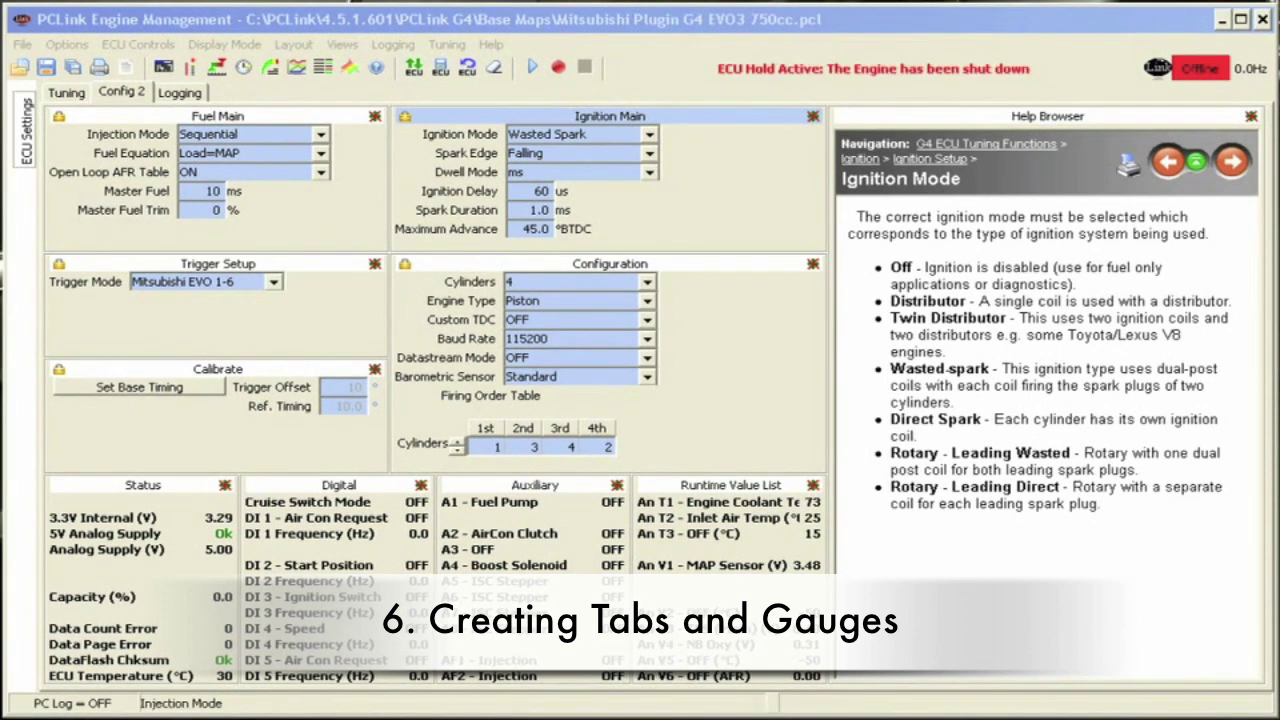
{"action": "left_click_drag", "start_coordinate": [150, 140], "coordinate": [517, 230]}
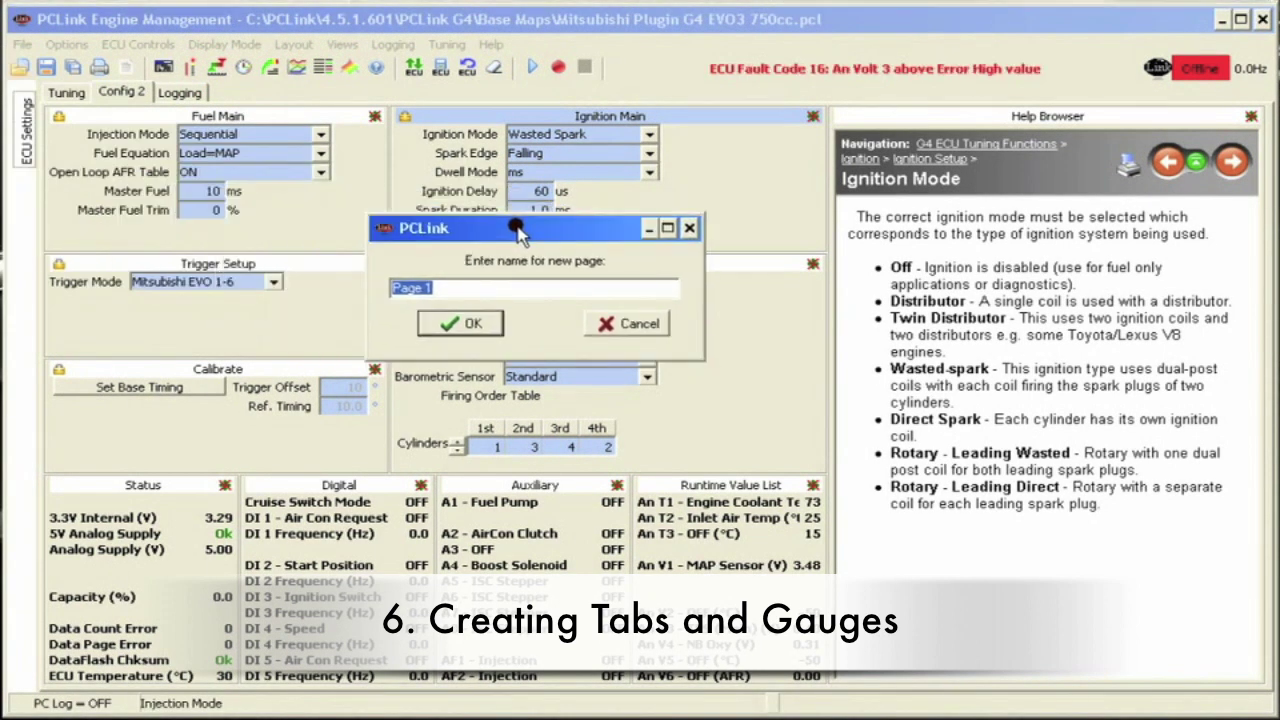
{"action": "type", "text": "Example"}
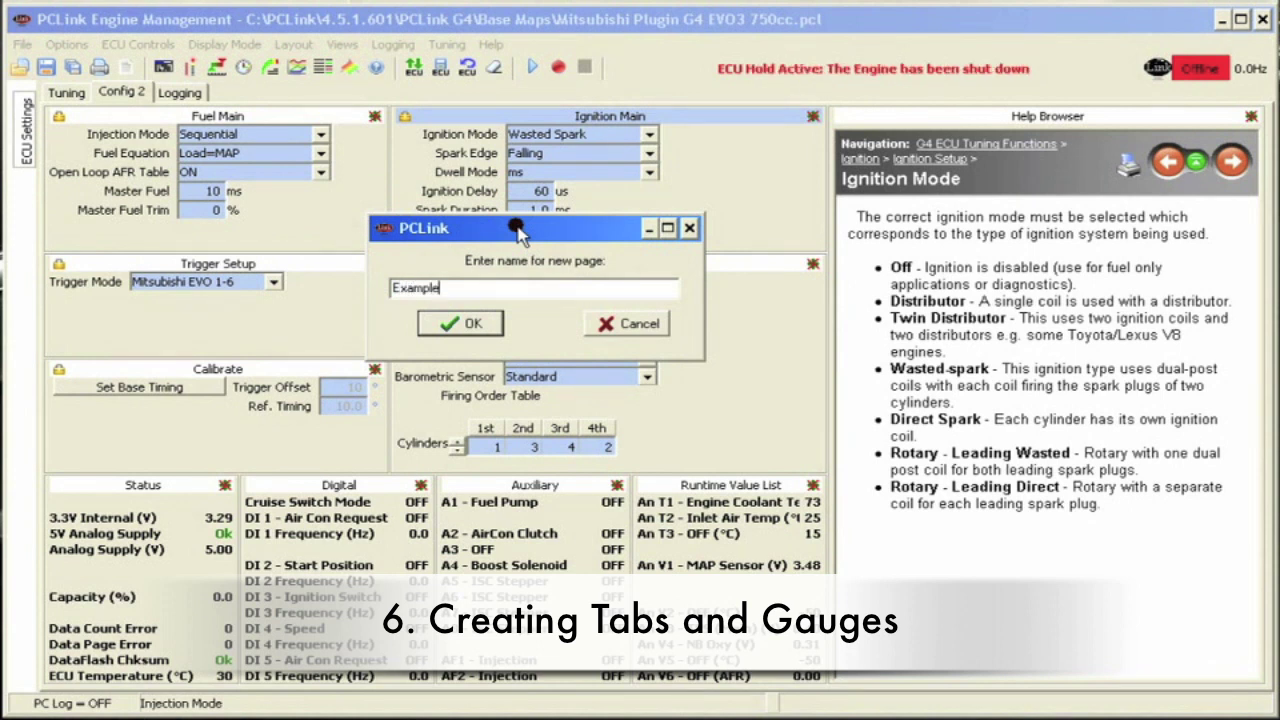
{"action": "type", "text": " Page Creation"}
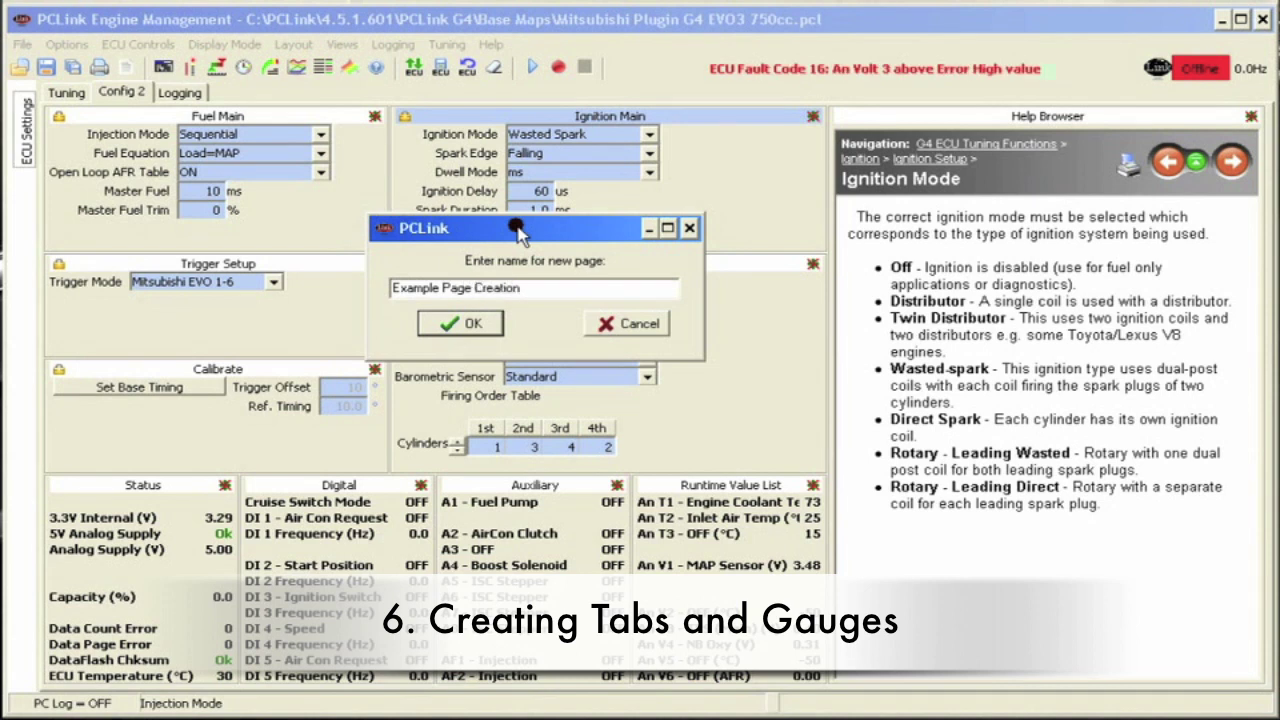
{"action": "left_click", "coordinate": [457, 322]}
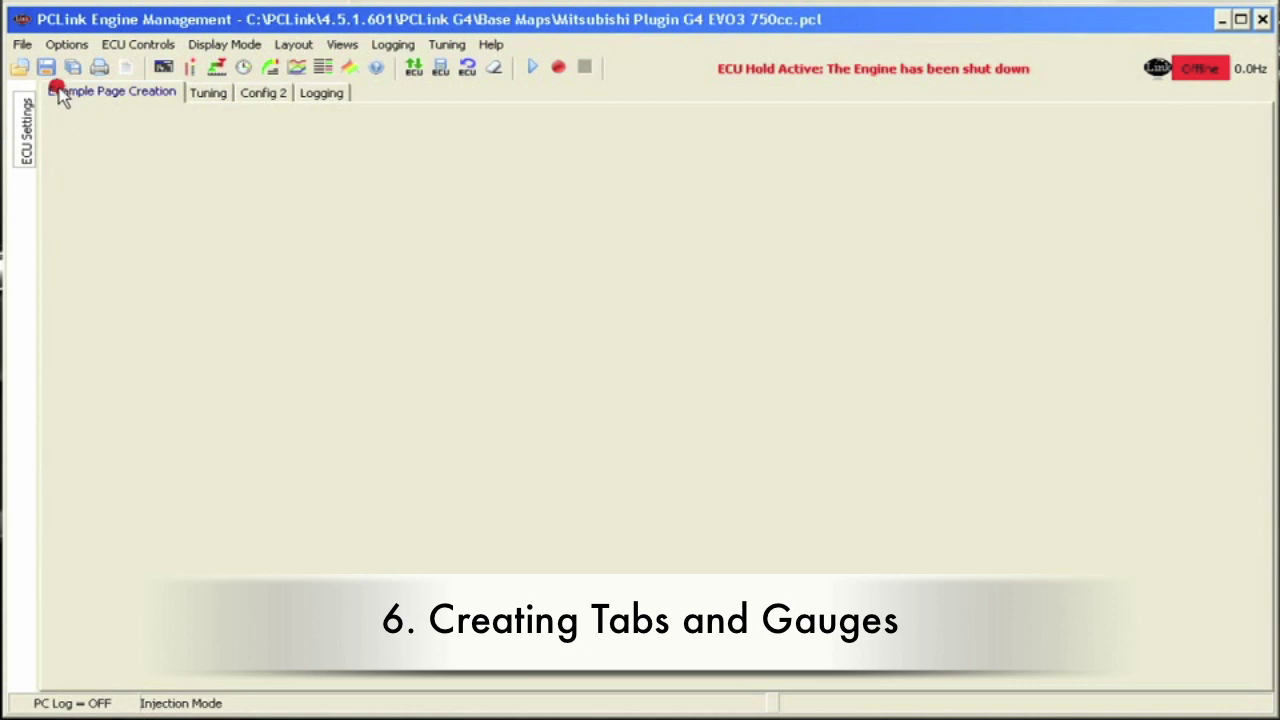
{"action": "left_click_drag", "start_coordinate": [60, 92], "coordinate": [343, 106]}
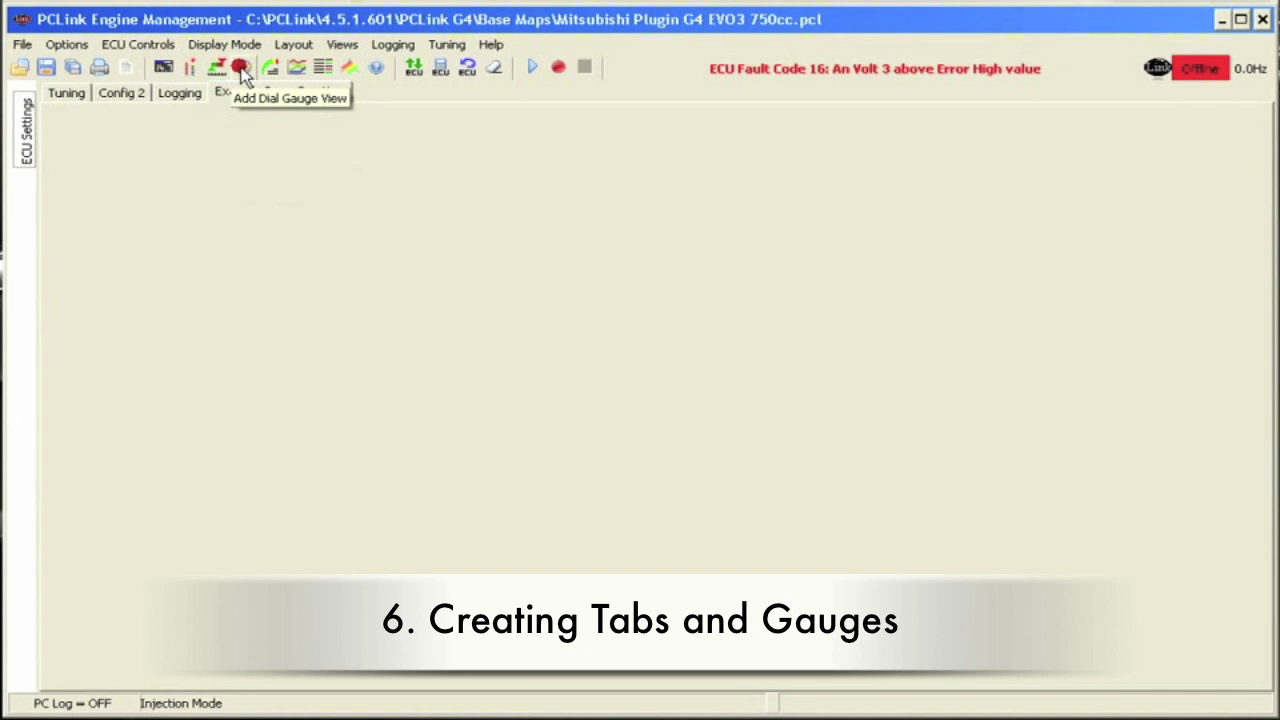
- Add a numeric gauge showing ECT, IAT and MAP from Analog Inputs, with MAP moved to the top
{"action": "left_click", "coordinate": [165, 69]}
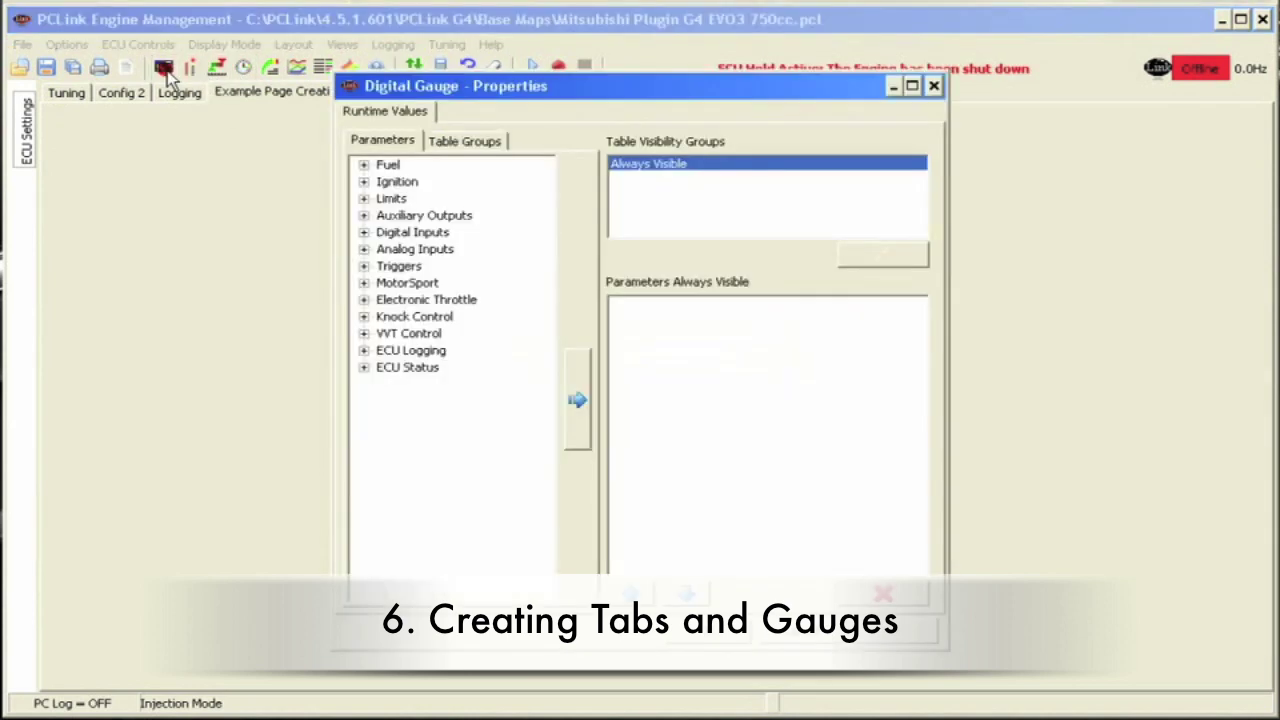
{"action": "left_click", "coordinate": [364, 249]}
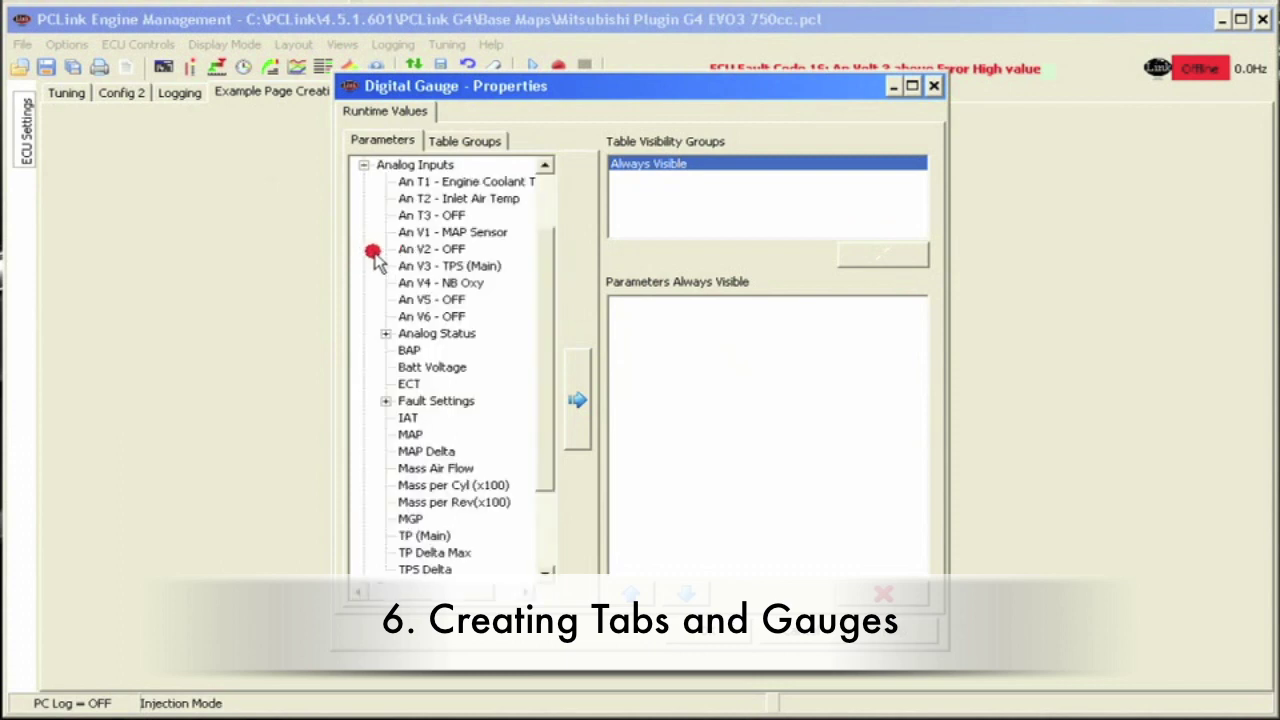
{"action": "left_click", "coordinate": [410, 384]}
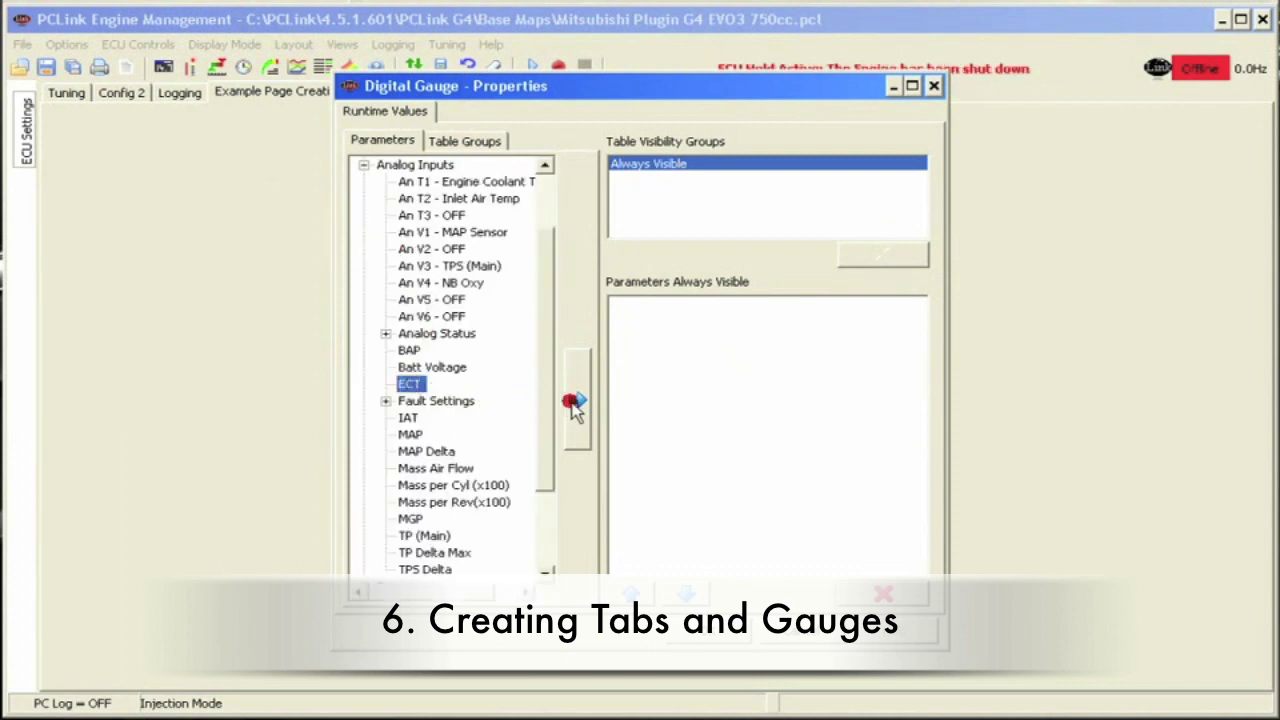
{"action": "left_click", "coordinate": [577, 400]}
{"action": "left_click", "coordinate": [410, 417]}
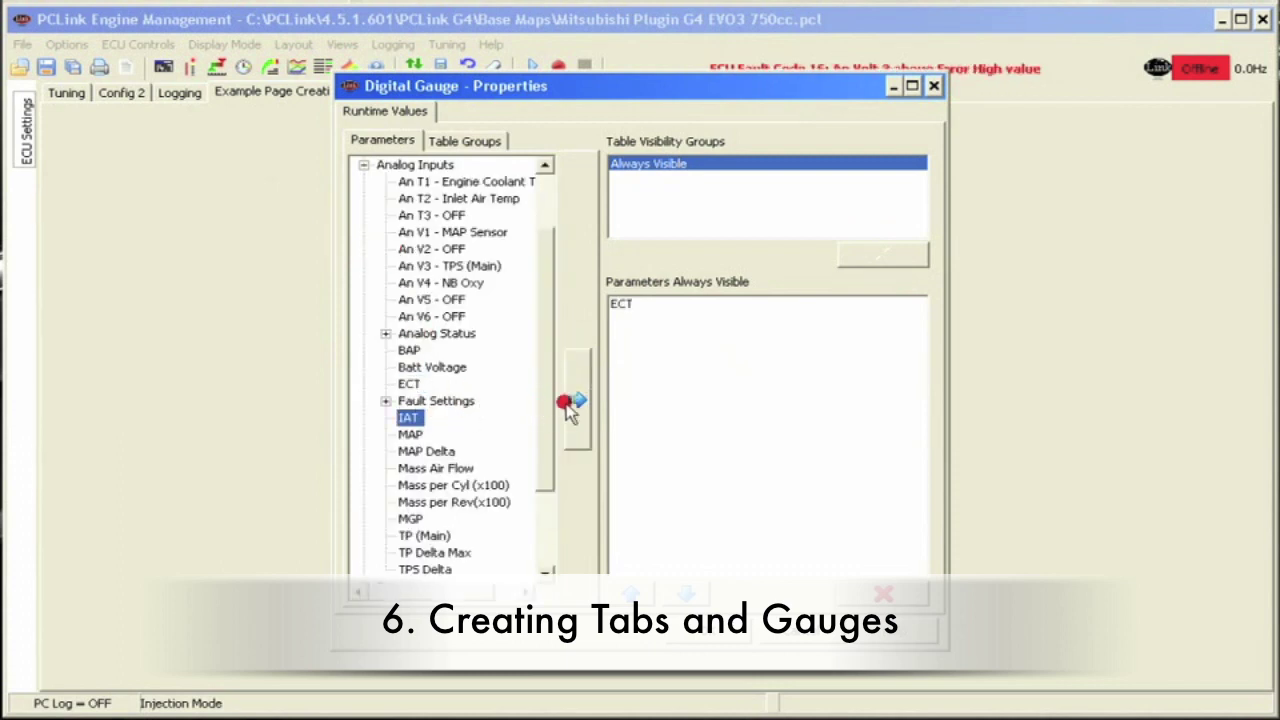
{"action": "left_click", "coordinate": [577, 400]}
{"action": "left_click", "coordinate": [410, 433]}
{"action": "left_click", "coordinate": [577, 400]}
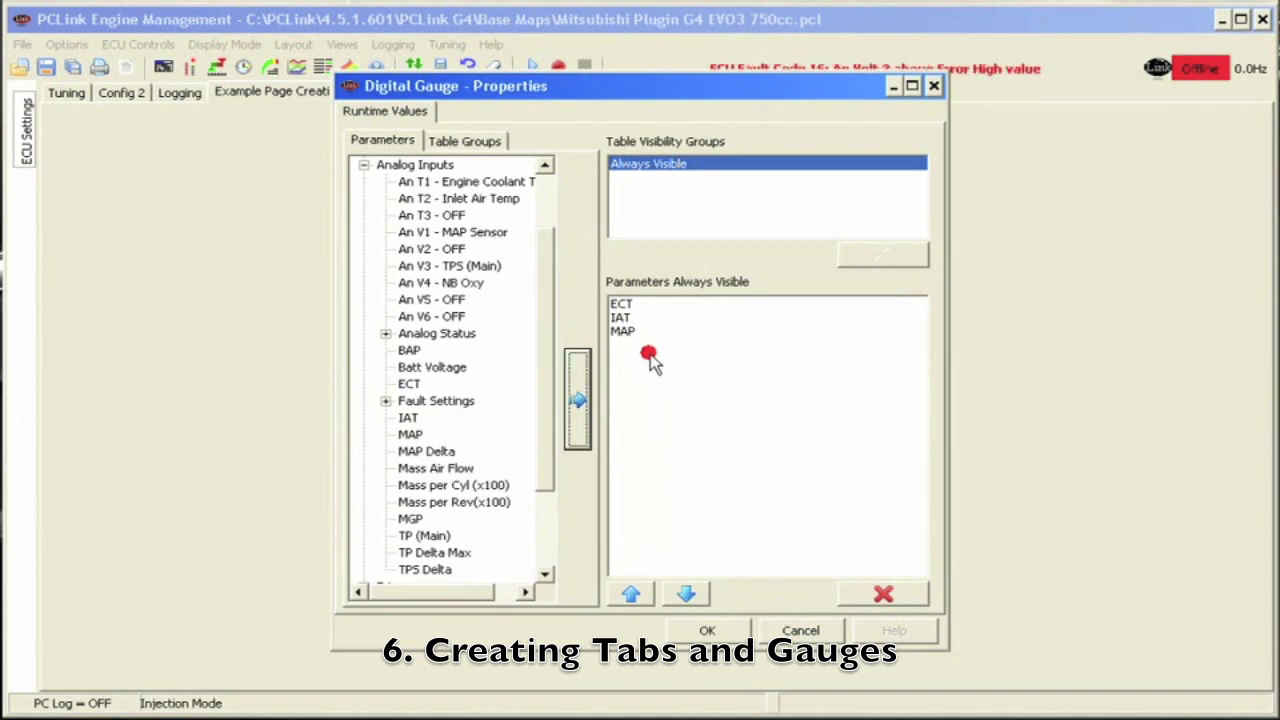
{"action": "left_click", "coordinate": [622, 332]}
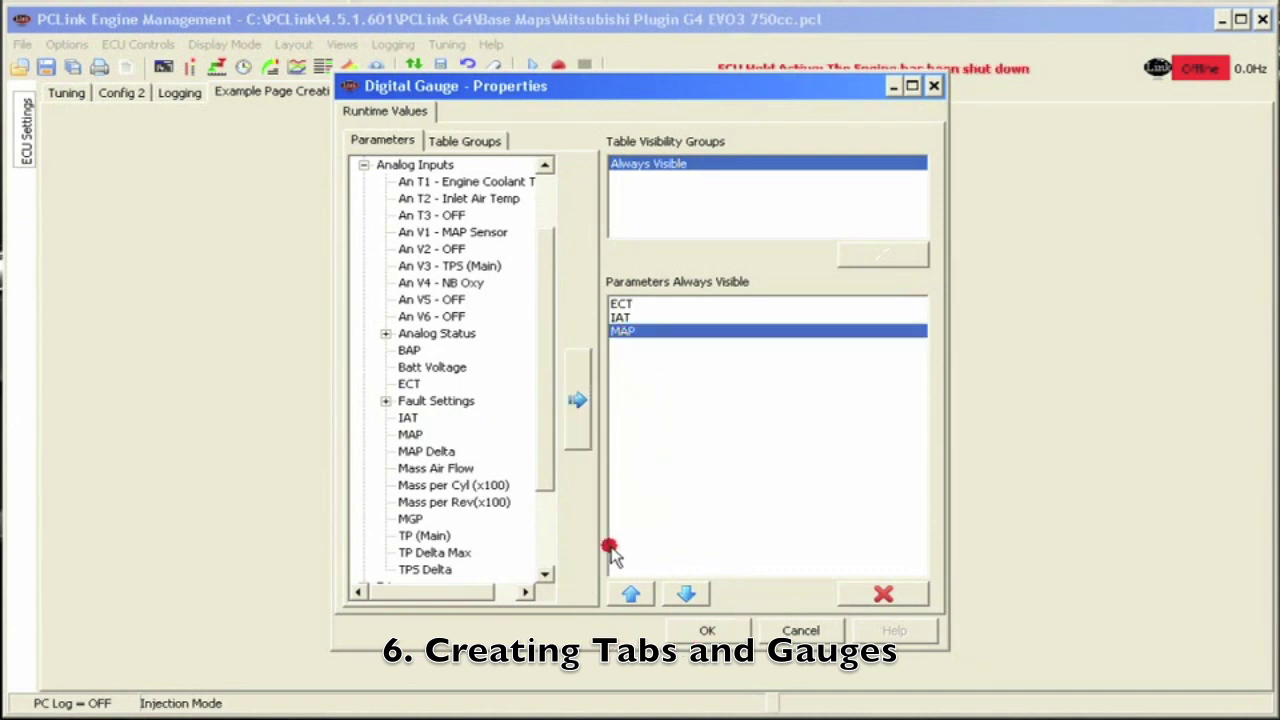
{"action": "left_click", "coordinate": [630, 594]}
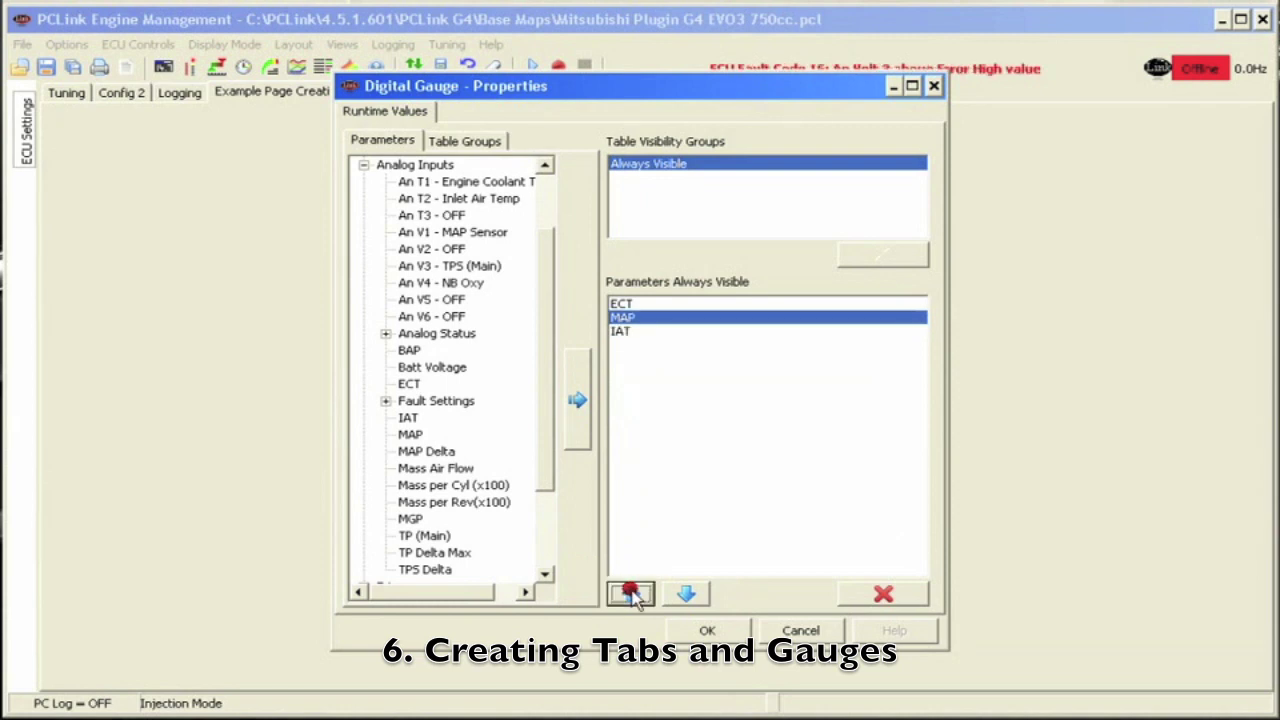
{"action": "left_click", "coordinate": [631, 594]}
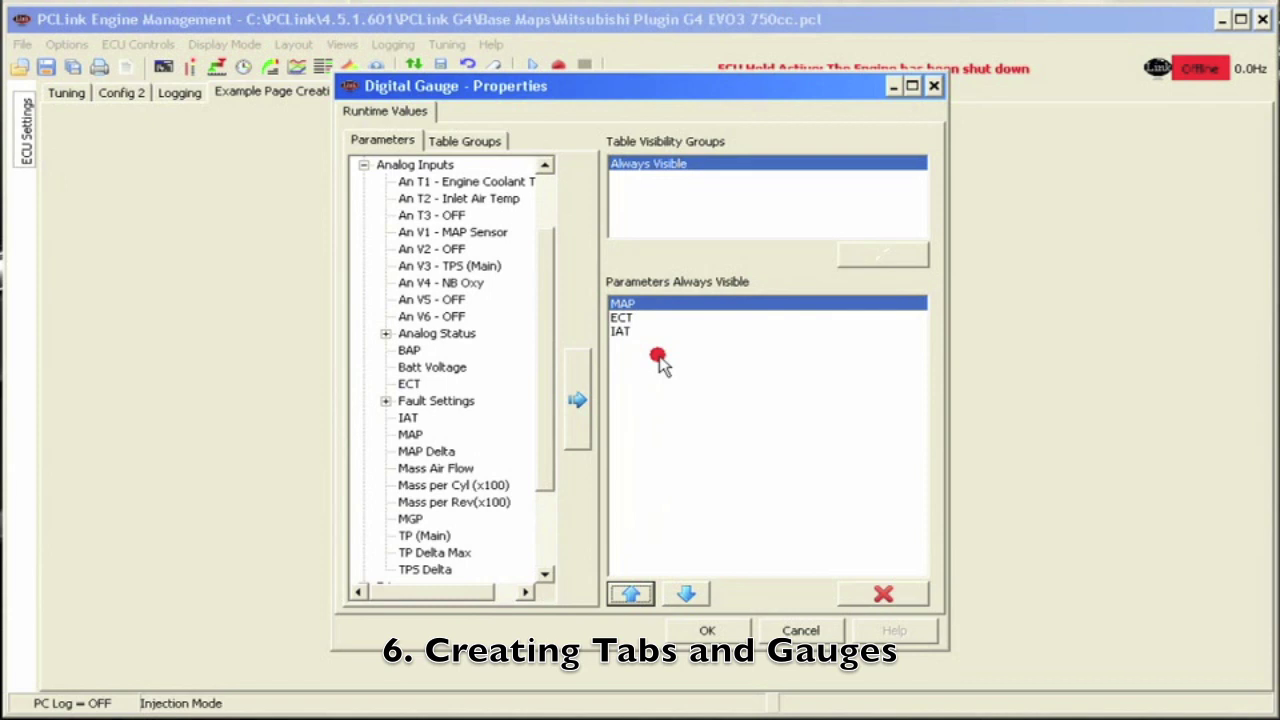
{"action": "left_click", "coordinate": [695, 628]}
- Move and enlarge the MAP/ECT/IAT gauge, then add a TP bar gauge and an Idle Position target gauge
{"action": "left_click_drag", "start_coordinate": [658, 356], "coordinate": [150, 101]}
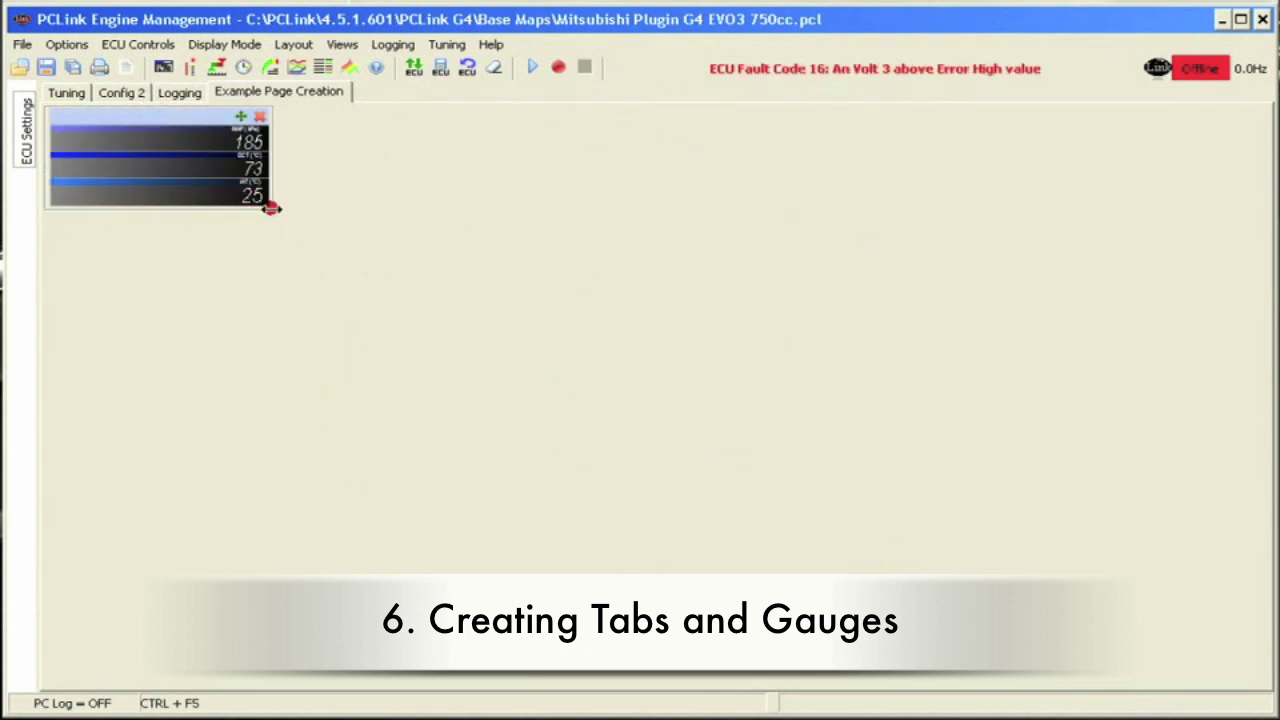
{"action": "left_click_drag", "start_coordinate": [270, 208], "coordinate": [189, 357]}
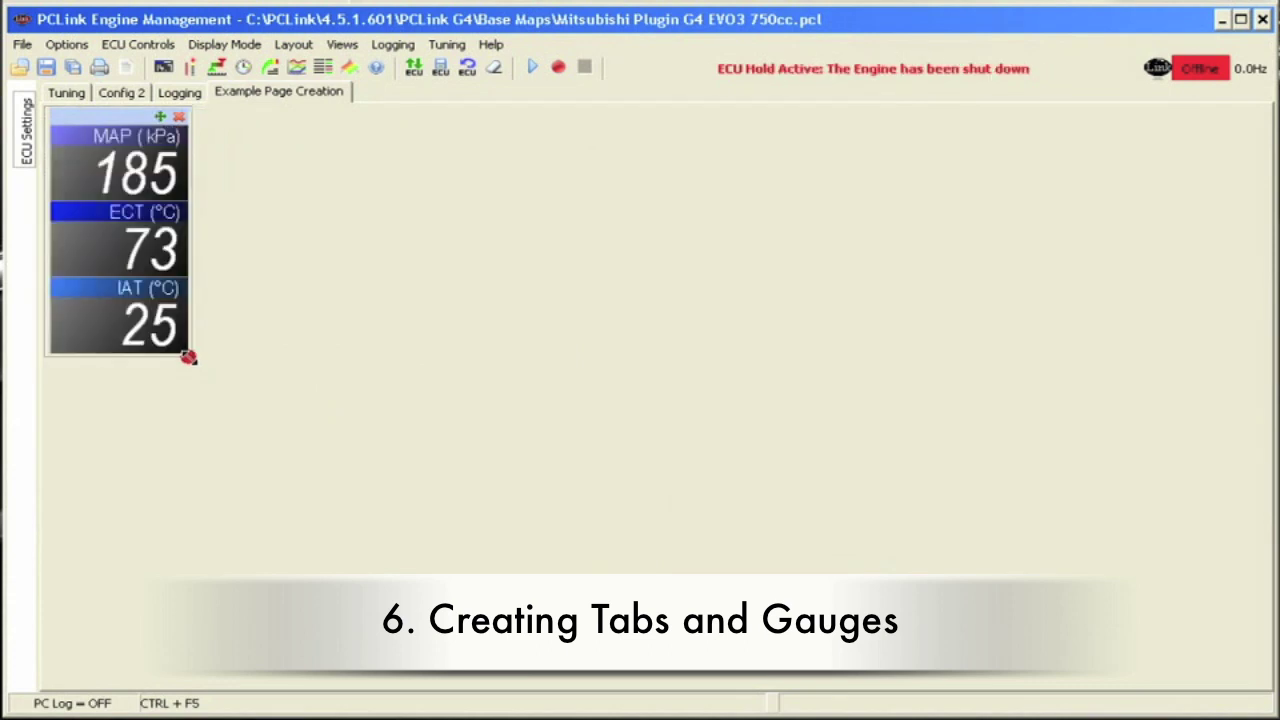
{"action": "left_click", "coordinate": [189, 66]}
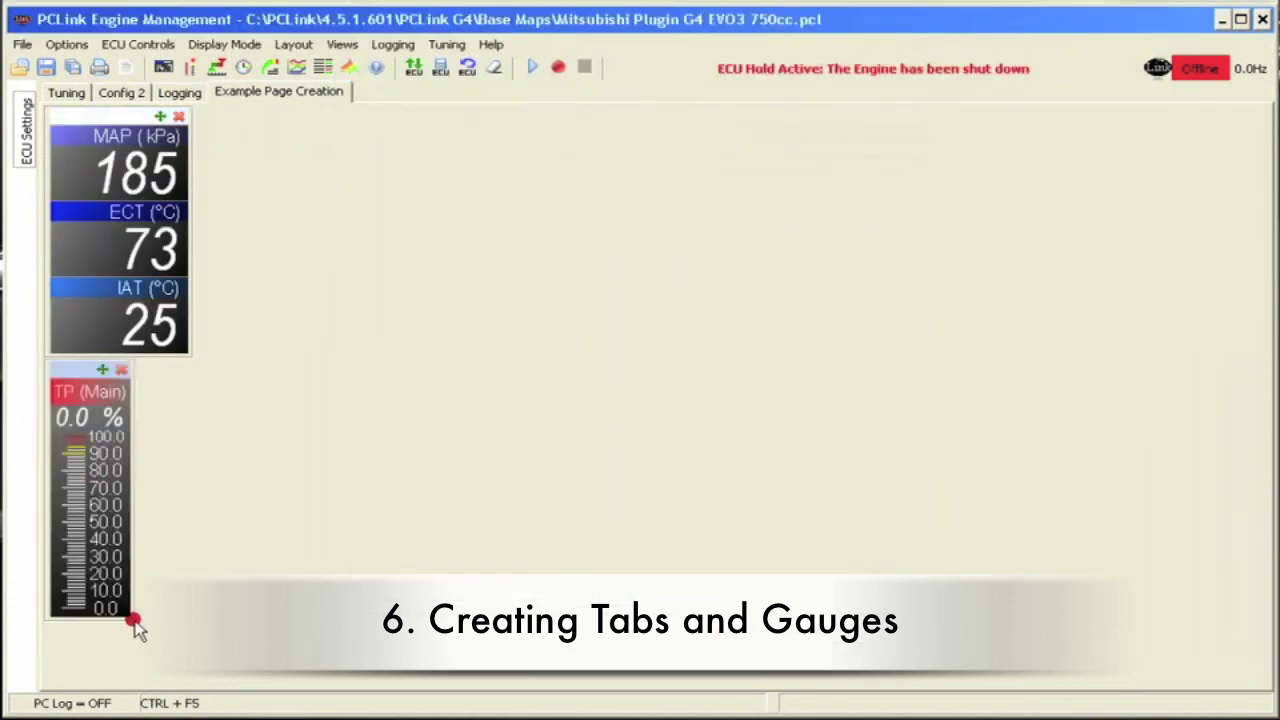
{"action": "left_click_drag", "start_coordinate": [131, 619], "coordinate": [189, 681]}
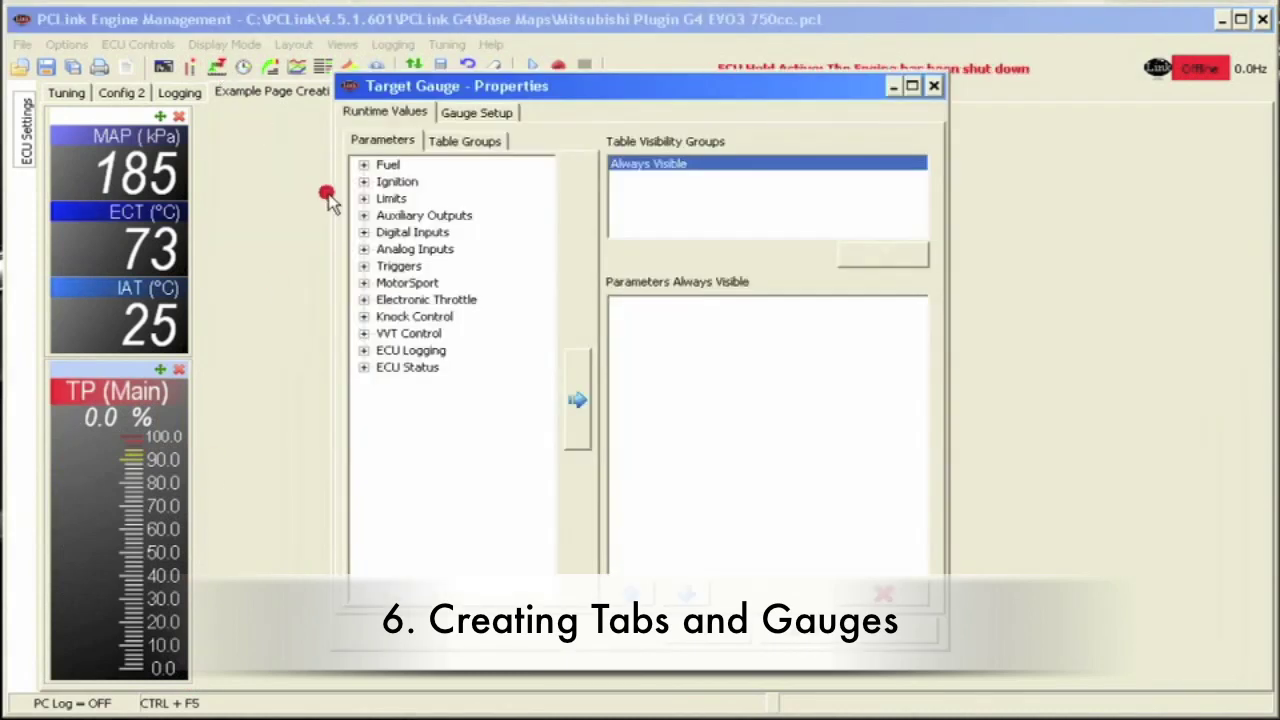
{"action": "left_click", "coordinate": [360, 191]}
{"action": "double_click", "coordinate": [395, 272]}
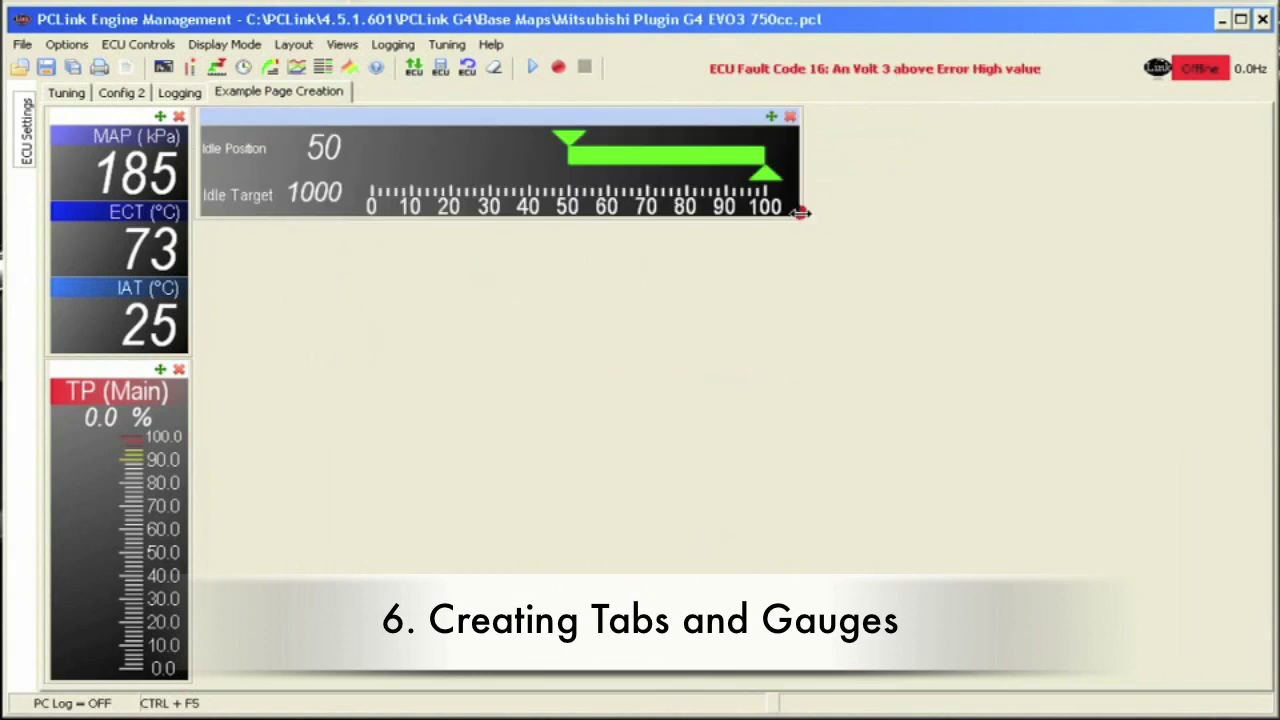
- Add a WideBand 1 dial gauge to the page and enlarge it
{"action": "left_click", "coordinate": [244, 66]}
{"action": "left_click_drag", "start_coordinate": [548, 200], "coordinate": [550, 420]}
{"action": "left_click", "coordinate": [430, 417]}
{"action": "left_click", "coordinate": [577, 400]}
{"action": "left_click", "coordinate": [651, 590]}
{"action": "left_click_drag", "start_coordinate": [360, 372], "coordinate": [481, 481]}
- Caption the dial 'Any Lable You Like' with a manual 7–22 scale and high yellow line value 1517
{"action": "right_click", "coordinate": [358, 326]}
{"action": "left_click", "coordinate": [400, 408]}
{"action": "left_click", "coordinate": [480, 112]}
{"action": "type", "text": "You Like"}
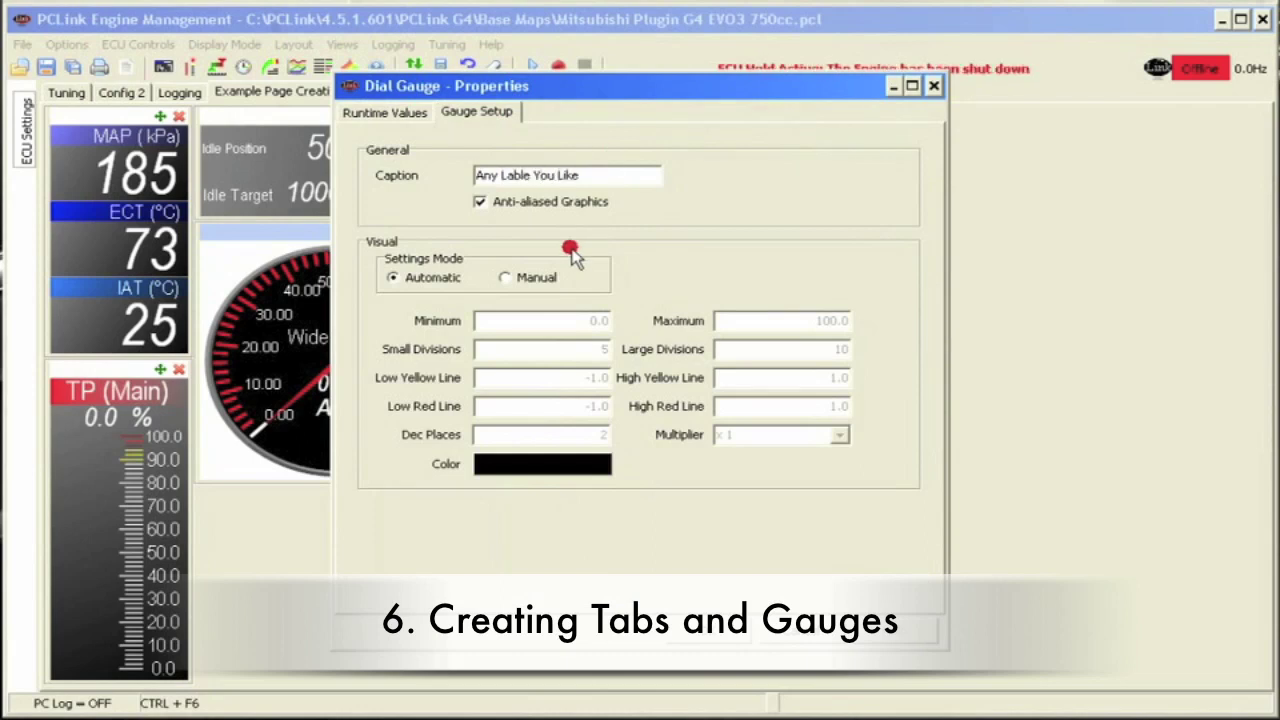
{"action": "left_click", "coordinate": [505, 277]}
{"action": "double_click", "coordinate": [592, 320]}
{"action": "type", "text": "7"}
{"action": "double_click", "coordinate": [830, 320]}
{"action": "type", "text": "22"}
{"action": "double_click", "coordinate": [835, 377]}
{"action": "type", "text": "1517"}
{"action": "key", "text": "Return"}
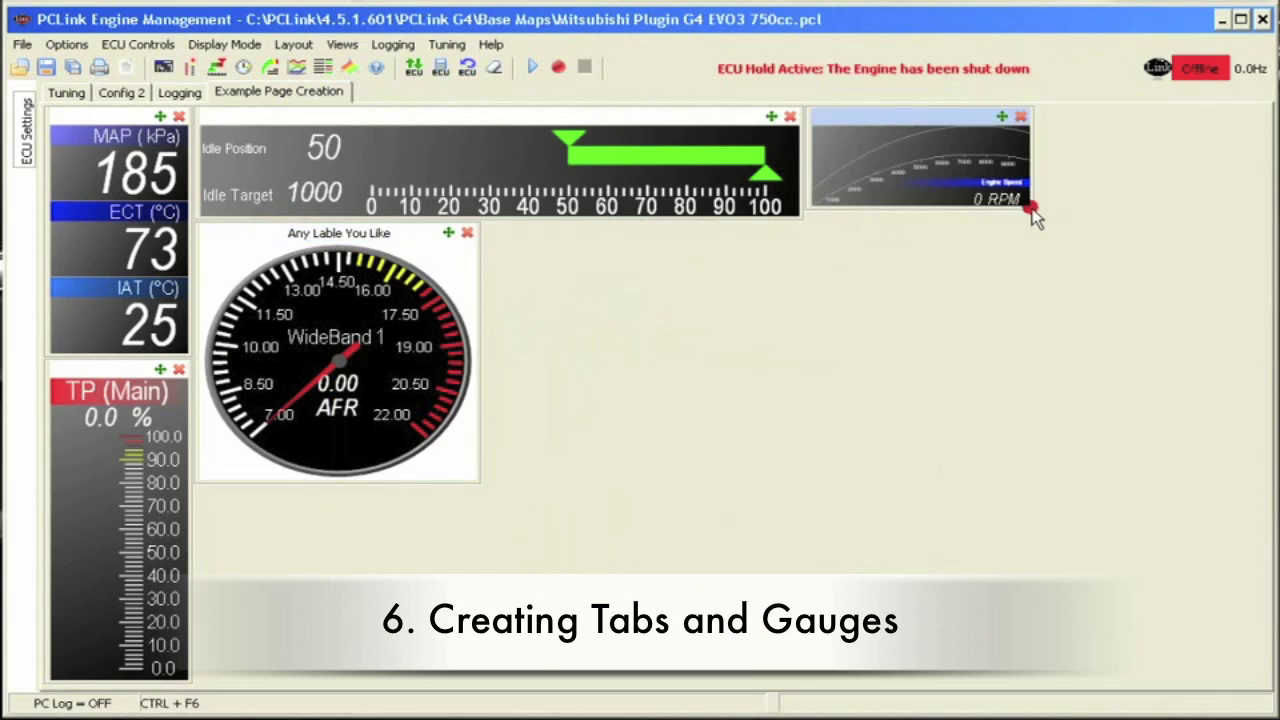
- Stretch the engine speed gauge and add an AFR Target/WideBand 1 realtime plot across the bottom
{"action": "left_click_drag", "start_coordinate": [1035, 218], "coordinate": [1134, 303]}
{"action": "left_click", "coordinate": [296, 66]}
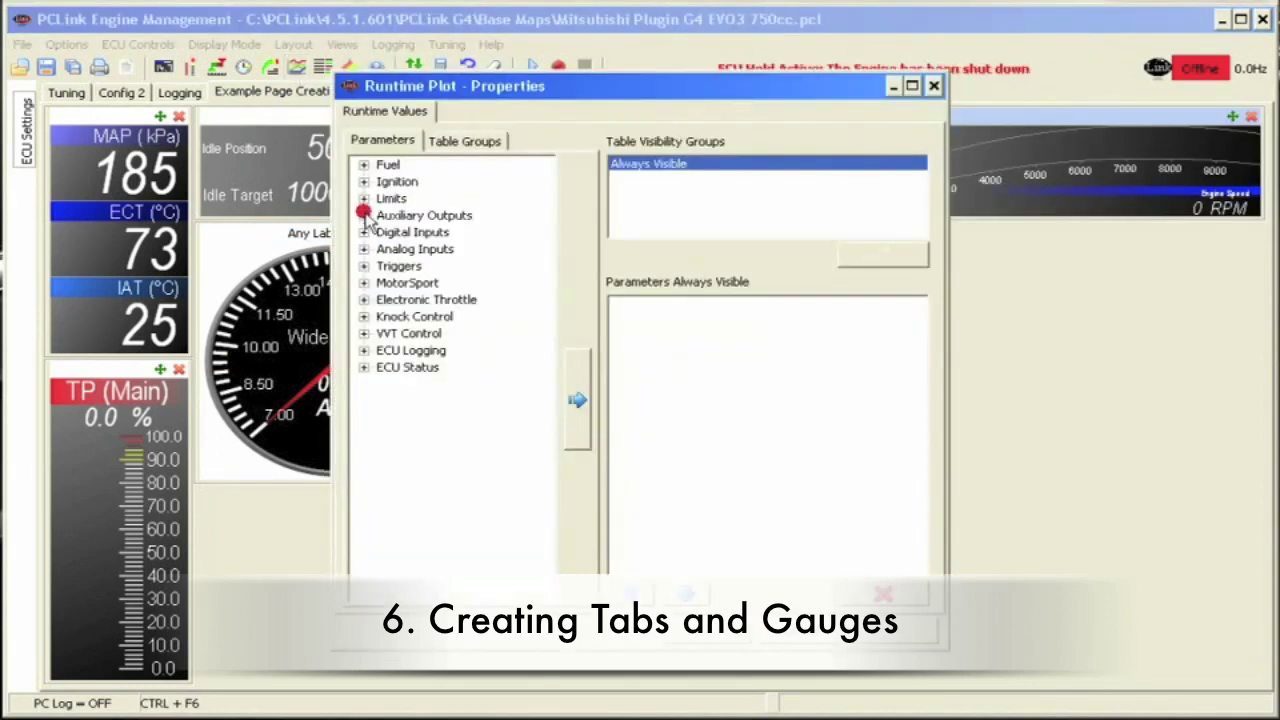
{"action": "left_click", "coordinate": [364, 165]}
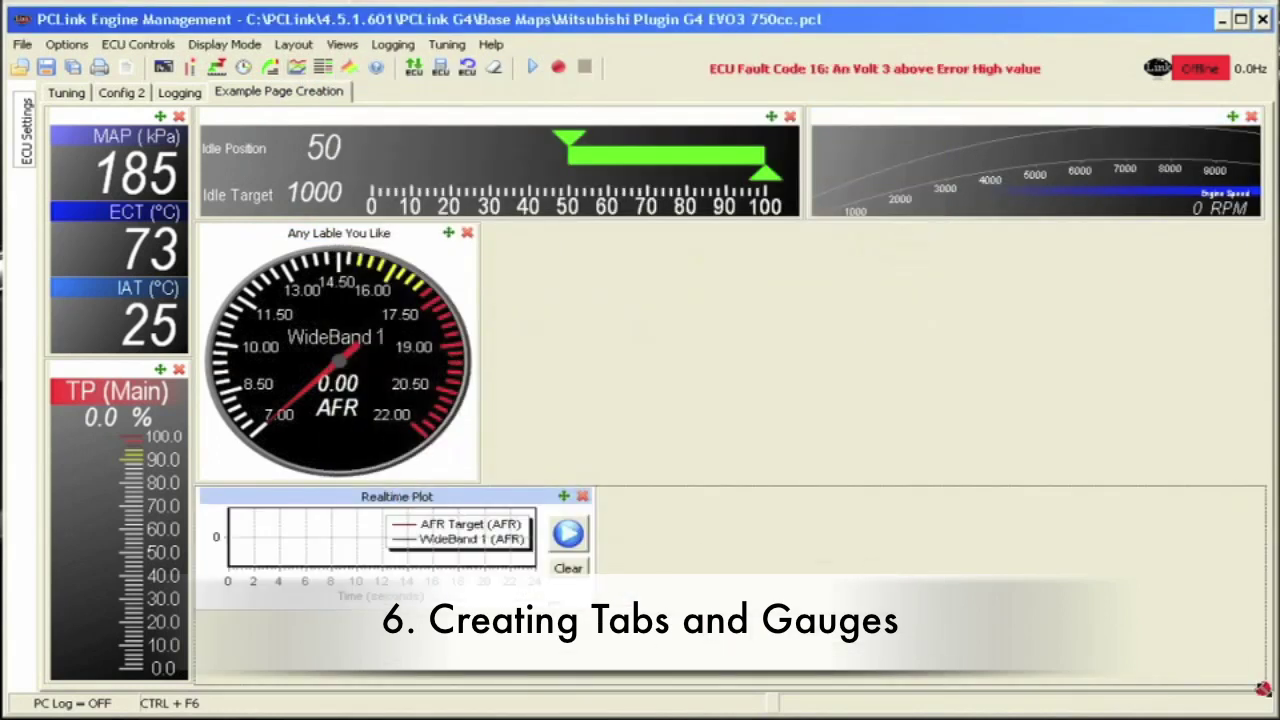
{"action": "mouse_move", "coordinate": [400, 233]}
{"action": "left_mouse_down"}
{"action": "mouse_move", "coordinate": [490, 325]}
{"action": "mouse_move", "coordinate": [401, 237]}
{"action": "left_mouse_up"}
- Drag the AFR Target table from the ECU tables onto the page's middle gap and widen it
{"action": "left_click", "coordinate": [163, 117]}
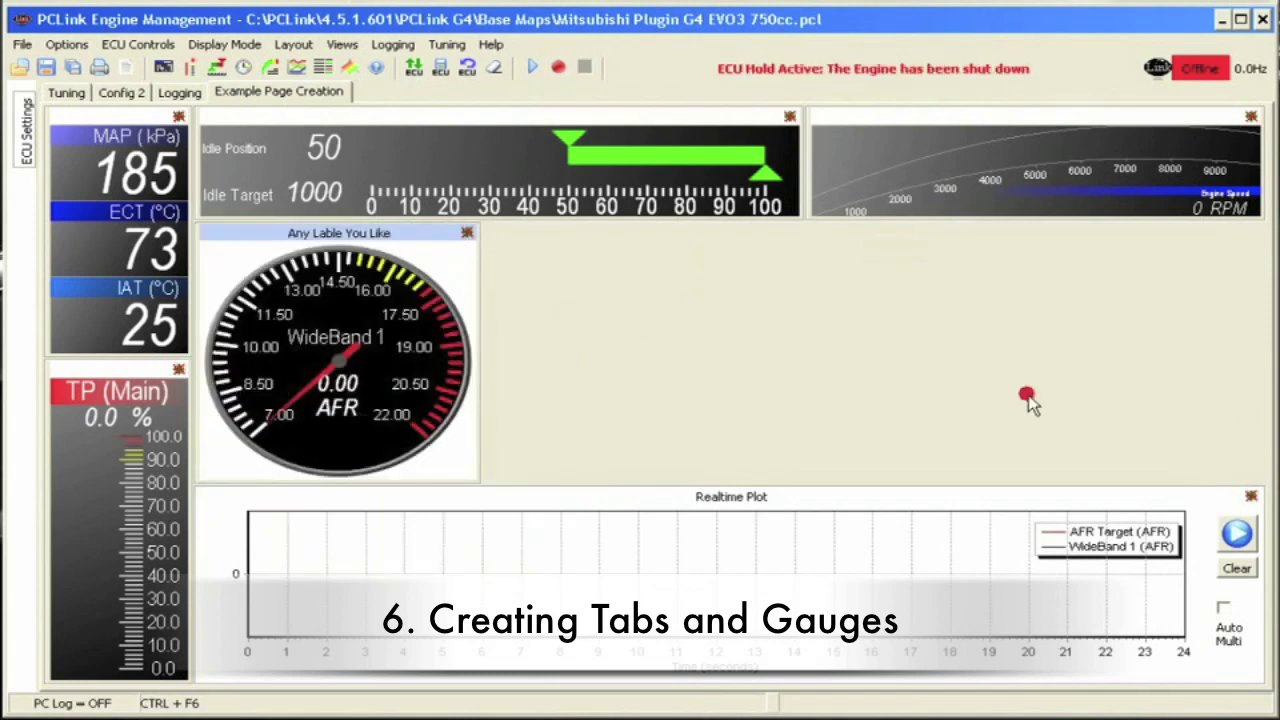
{"action": "left_click", "coordinate": [25, 130]}
{"action": "left_click_drag", "start_coordinate": [114, 220], "coordinate": [450, 330]}
{"action": "left_click_drag", "start_coordinate": [790, 450], "coordinate": [1110, 440]}
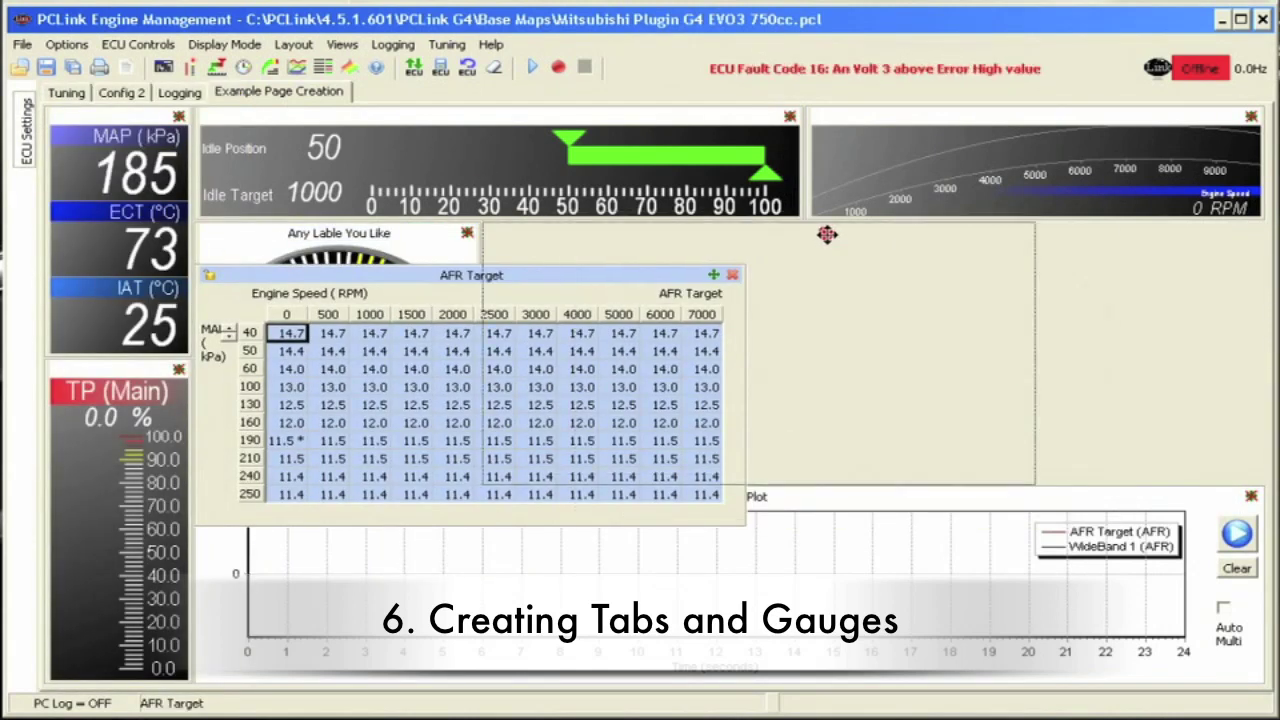
{"action": "left_click_drag", "start_coordinate": [539, 276], "coordinate": [827, 233]}
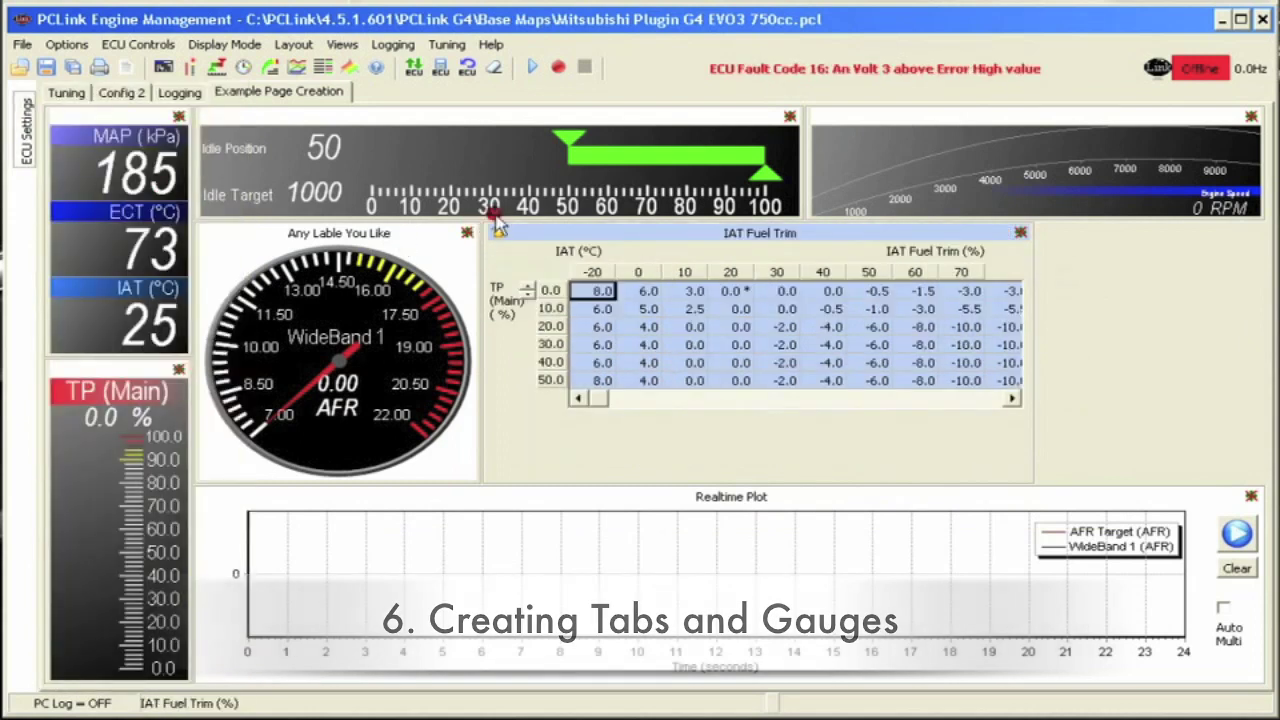
{"action": "left_click", "coordinate": [308, 238]}
- Add a runtime value list of several fuel parameters plus WideBand 1
{"action": "left_click", "coordinate": [323, 67]}
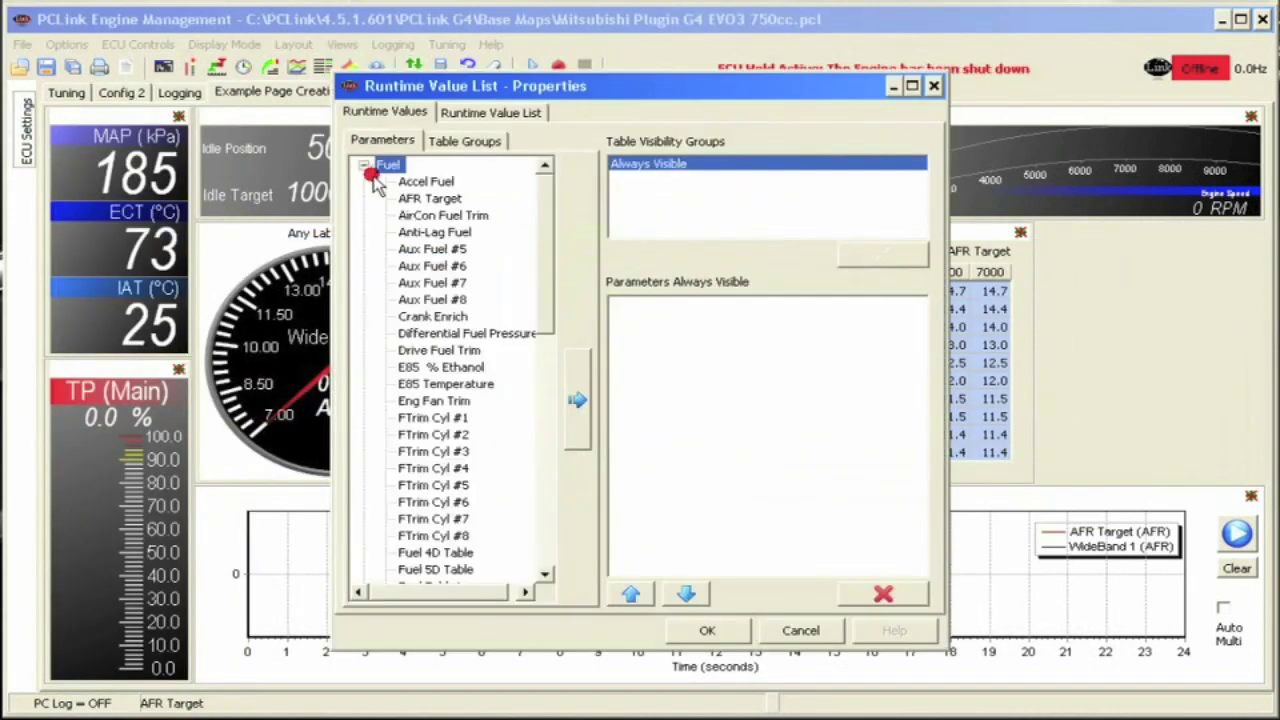
{"action": "left_click", "coordinate": [455, 350]}
{"action": "double_click", "coordinate": [434, 400]}
{"action": "scroll", "coordinate": [470, 450], "scroll_direction": "down", "scroll_amount": 5}
{"action": "double_click", "coordinate": [428, 294]}
{"action": "double_click", "coordinate": [430, 332]}
{"action": "double_click", "coordinate": [430, 383]}
{"action": "double_click", "coordinate": [430, 400]}
{"action": "double_click", "coordinate": [430, 466]}
{"action": "left_click", "coordinate": [707, 630]}
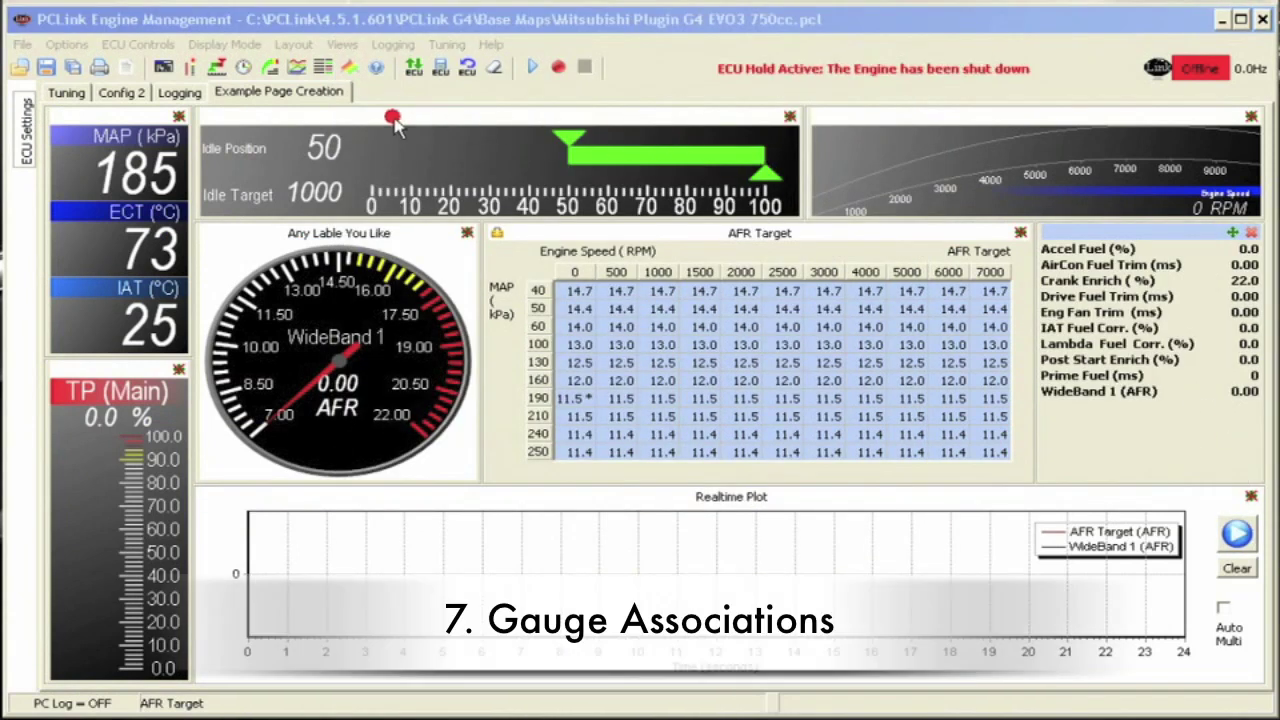
- Go to the Tuning page and flip between Fuel Table1 and Ignition Table1 with Ctrl+Tab, ending on Ignition
{"action": "left_click", "coordinate": [68, 93]}
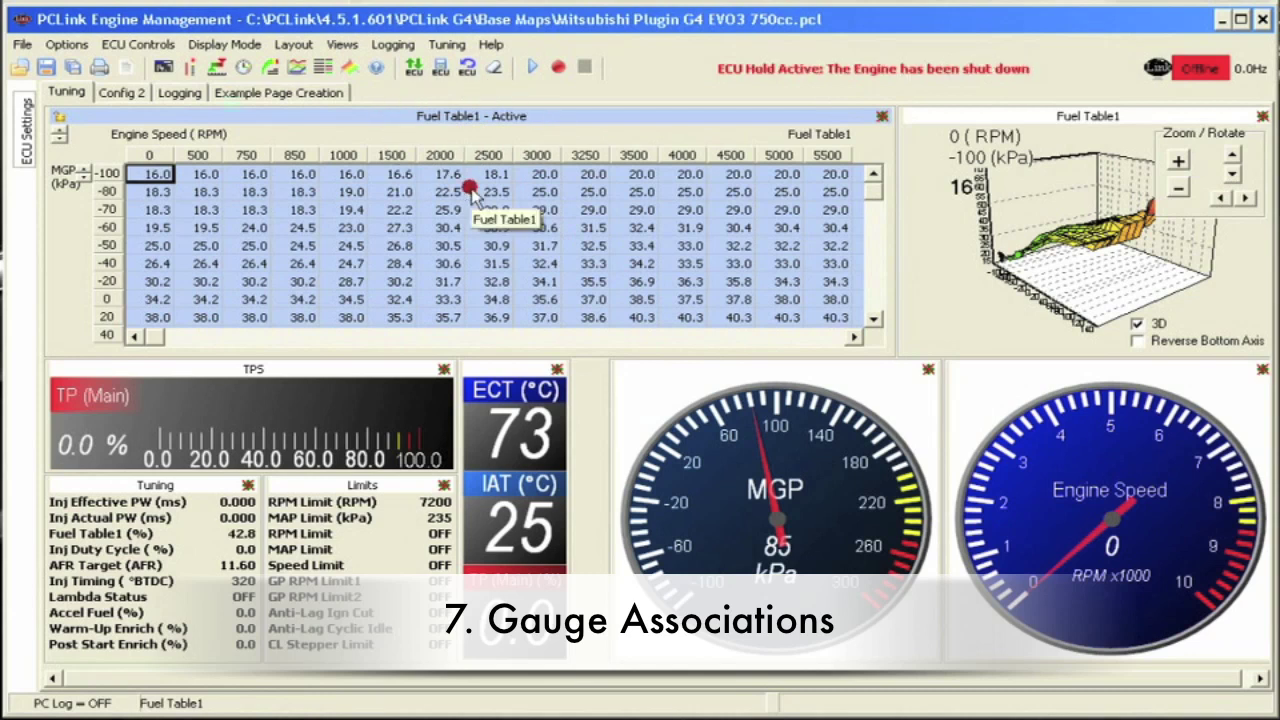
{"action": "key", "text": "ctrl+Tab"}
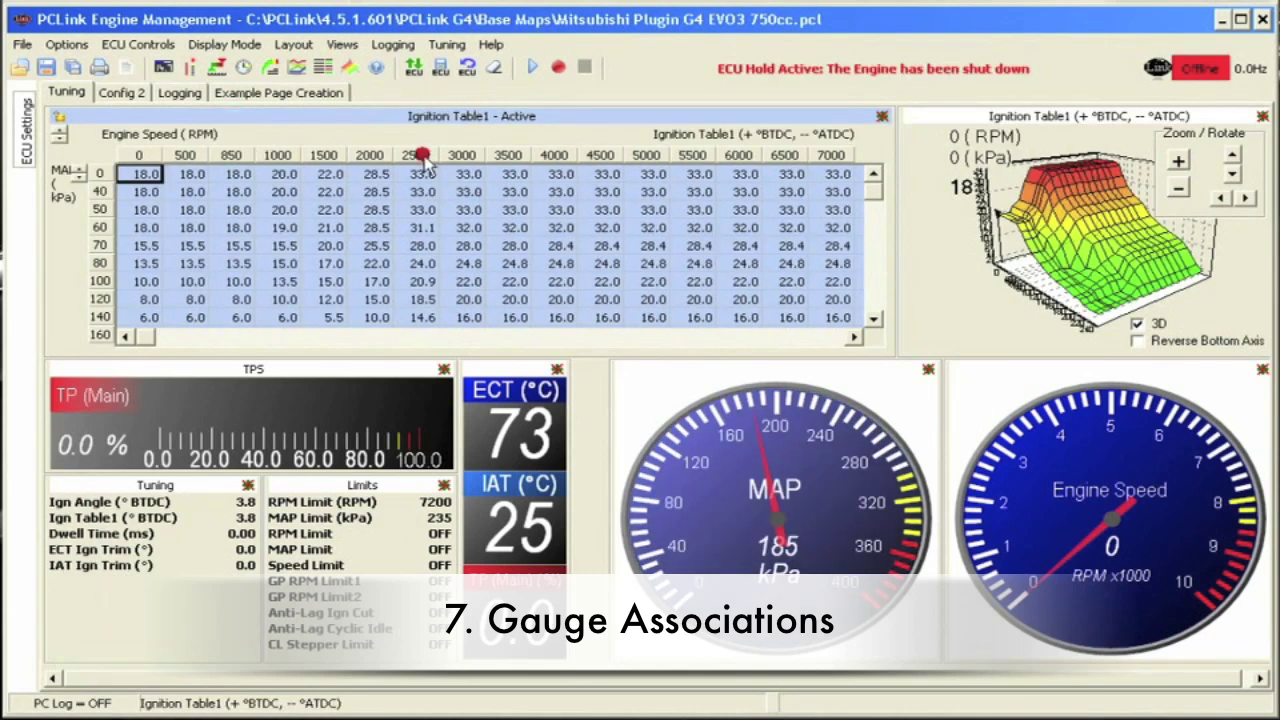
{"action": "key", "text": "ctrl+Tab"}
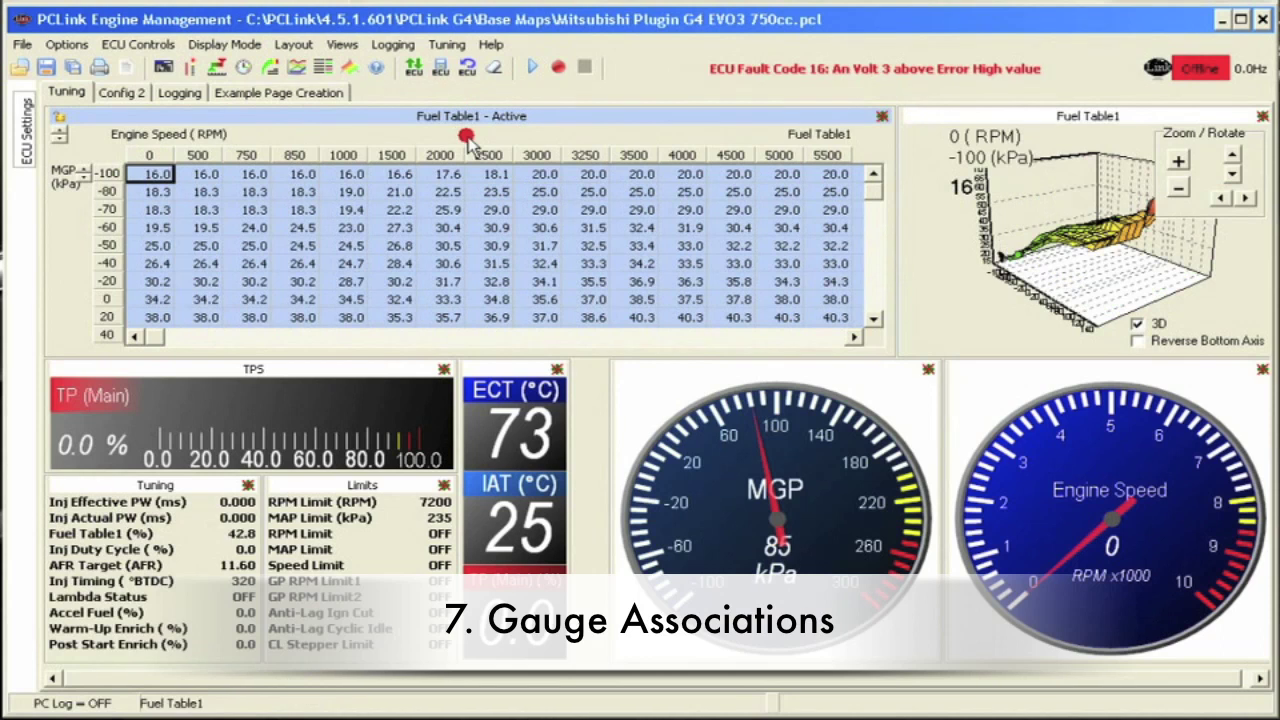
{"action": "key", "text": "ctrl+Tab"}
{"action": "key", "text": "ctrl+Tab"}
{"action": "key", "text": "ctrl+Tab"}
{"action": "right_click", "coordinate": [697, 452]}
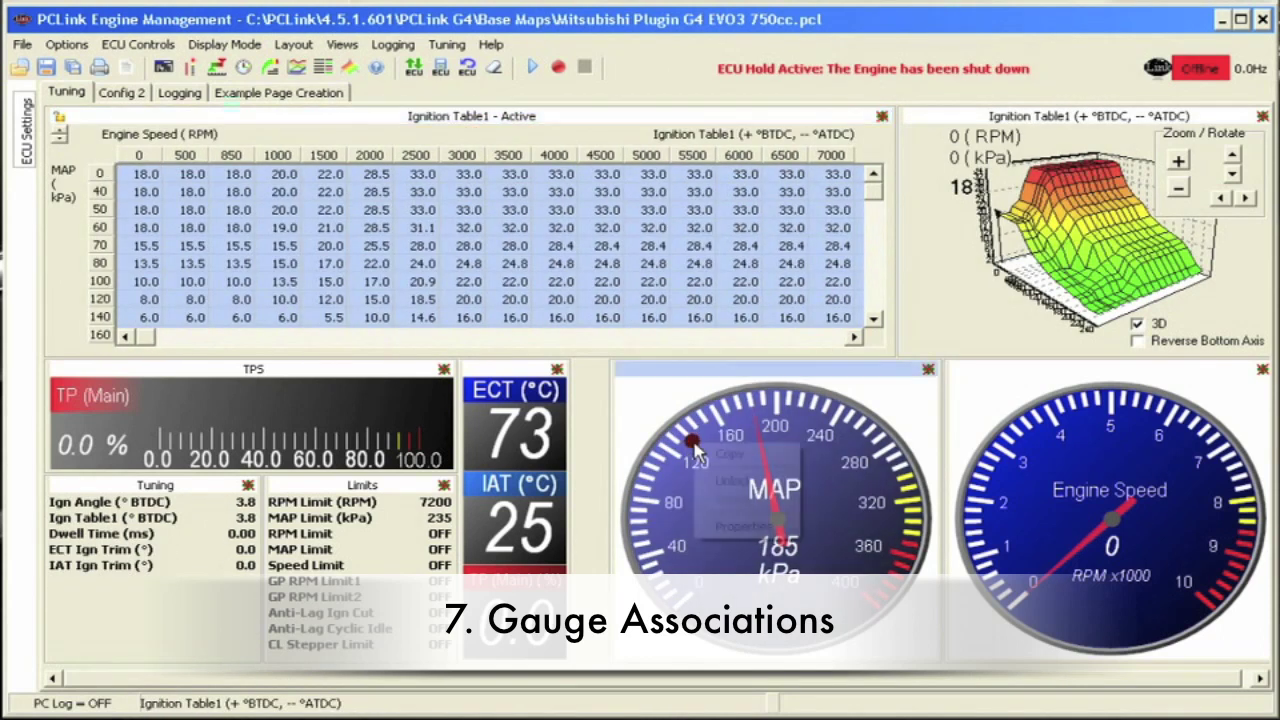
{"action": "left_click", "coordinate": [729, 528]}
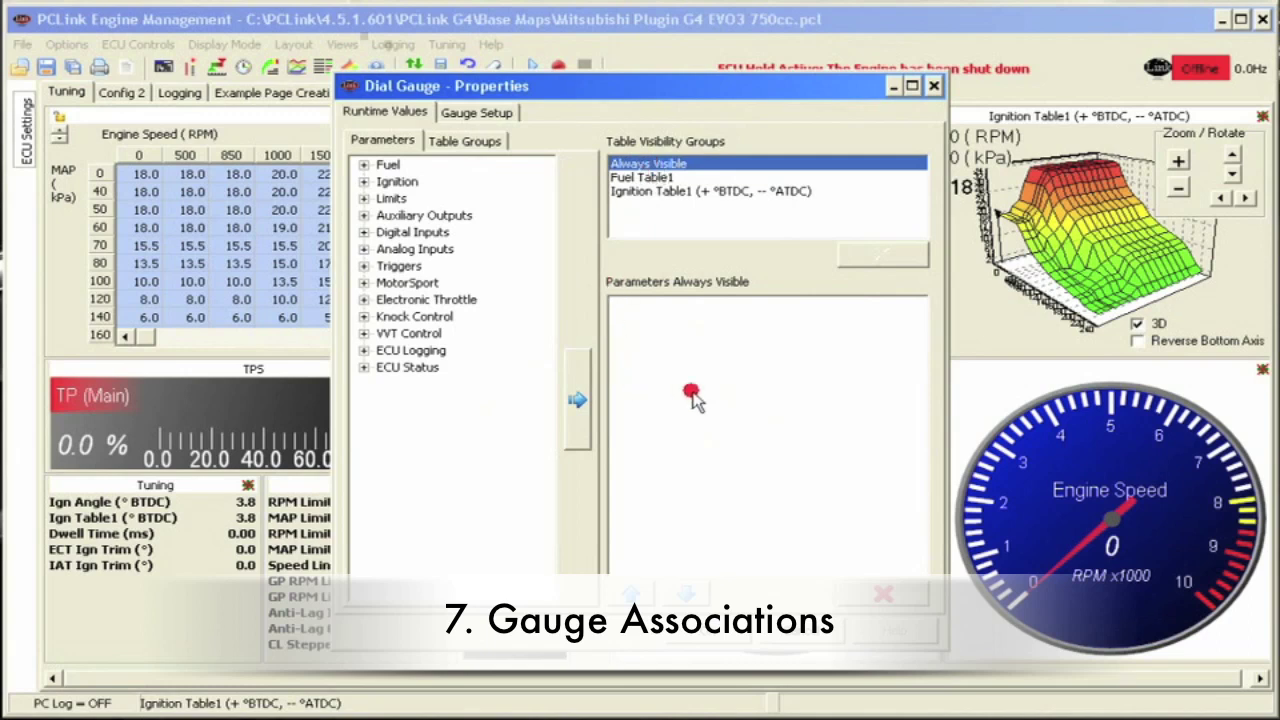
{"action": "left_click", "coordinate": [641, 178]}
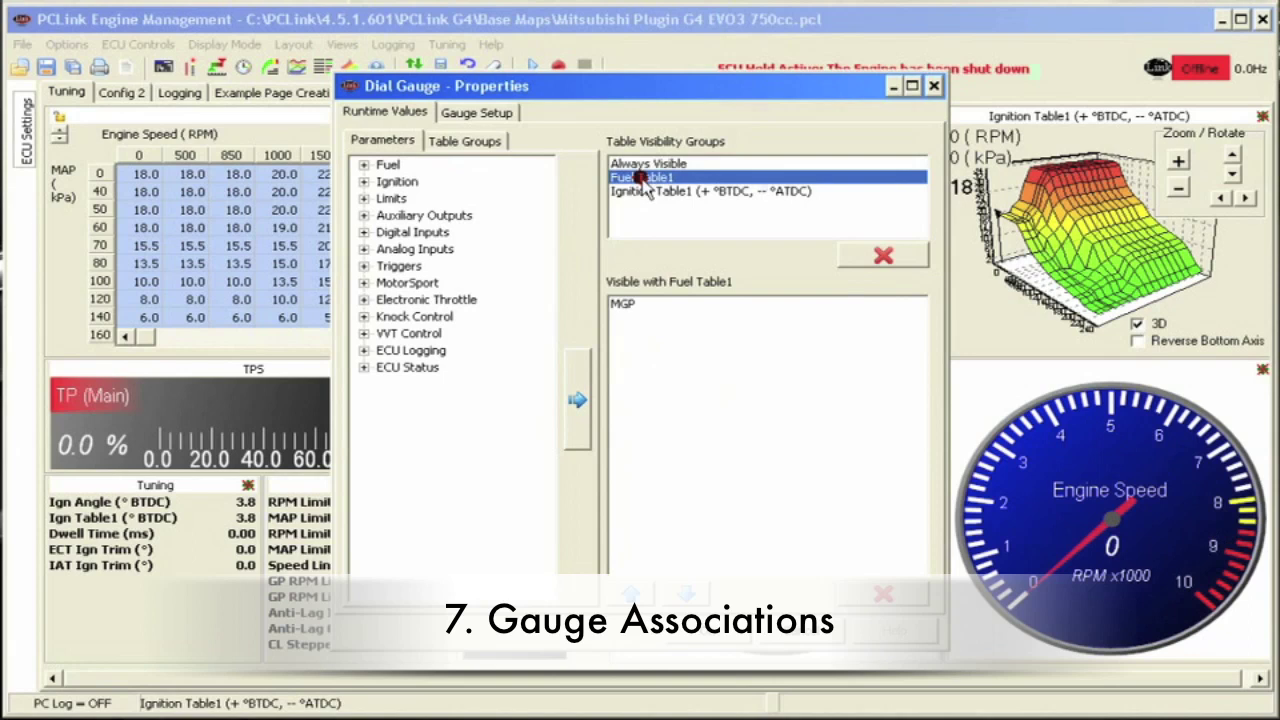
{"action": "left_click", "coordinate": [650, 320]}
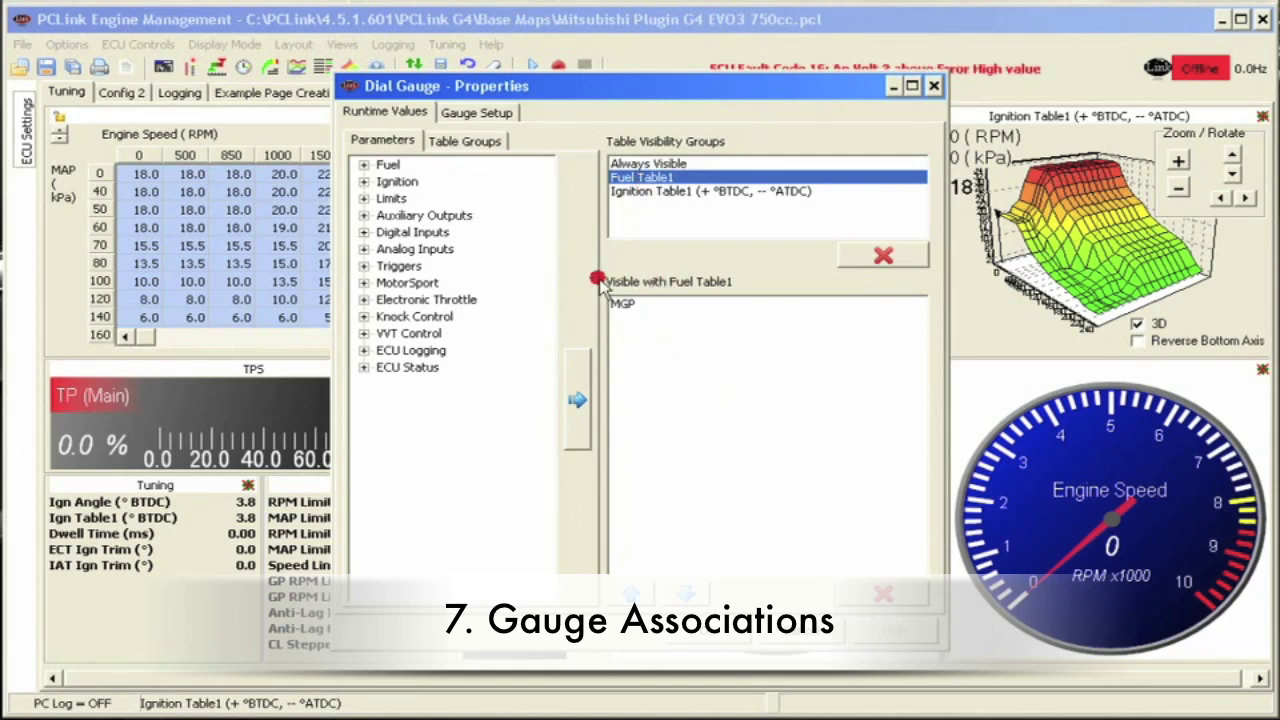
{"action": "left_click", "coordinate": [677, 192]}
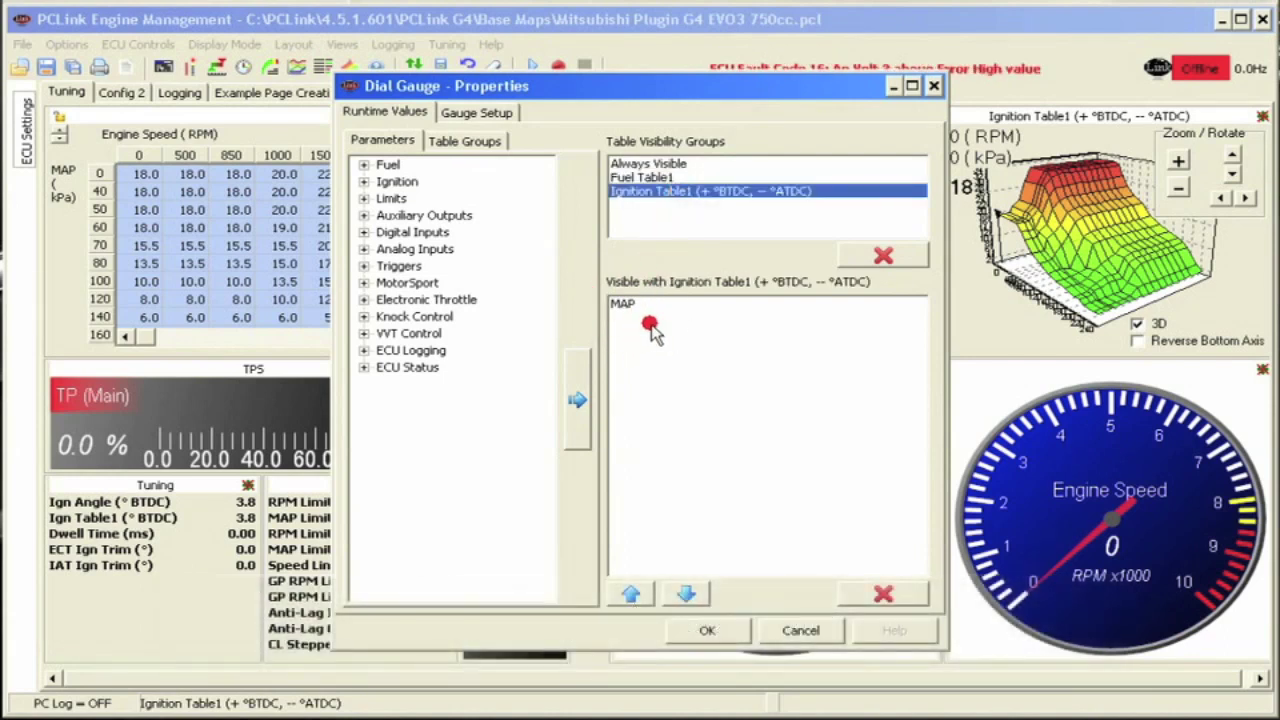
{"action": "left_click", "coordinate": [808, 630]}
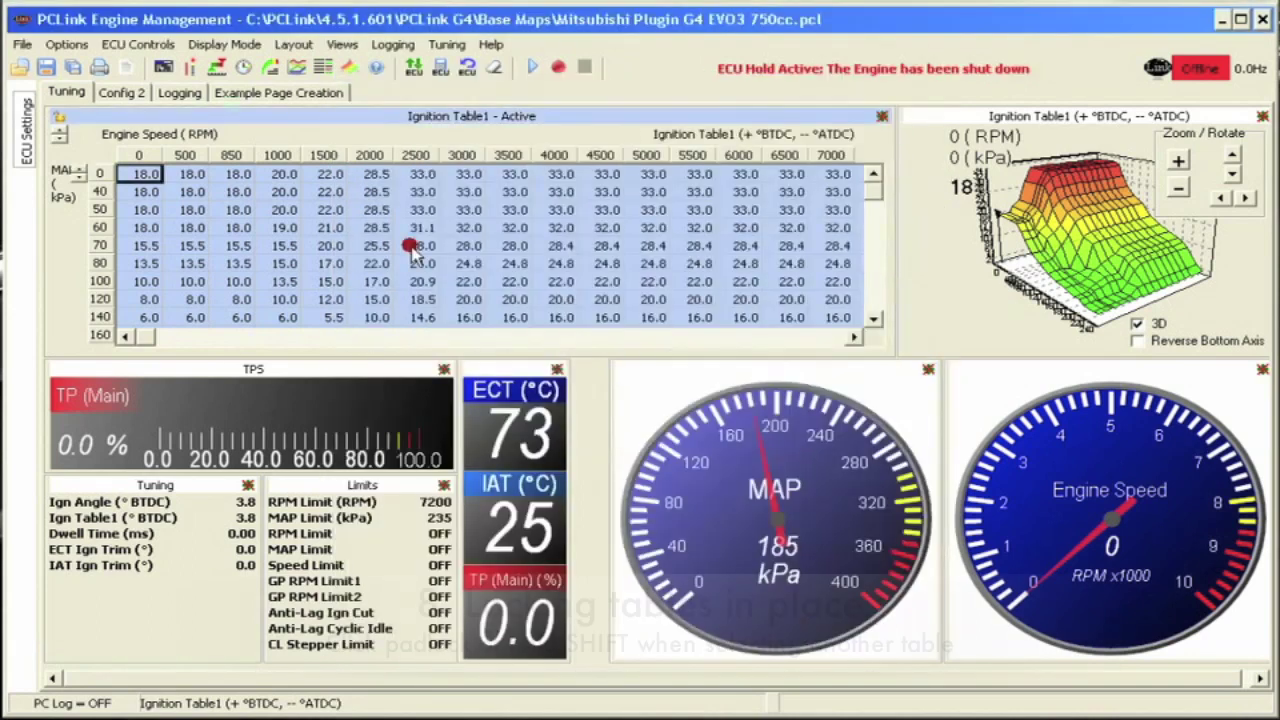
- Lock the table panel with its padlock so Fuel Table1 stays shown
{"action": "left_click", "coordinate": [60, 118]}
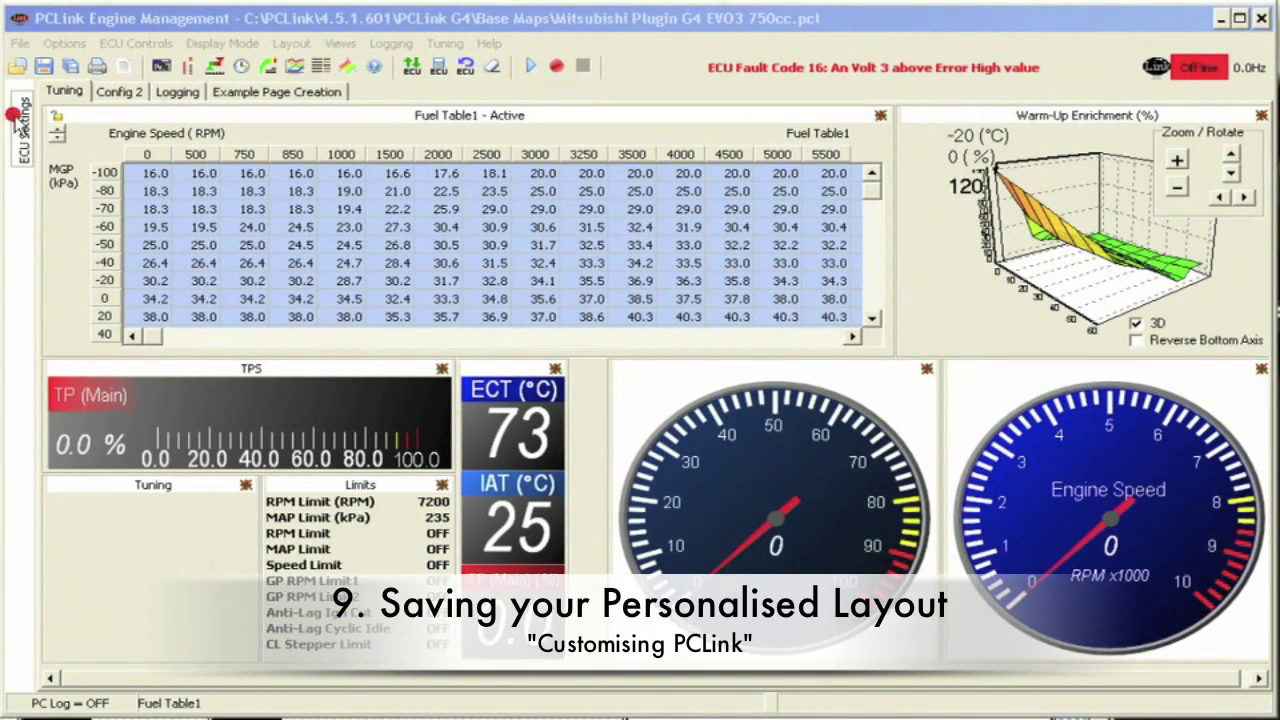
- Load DefaultLayout.llf and look through its Tuning and Logging pages
{"action": "left_click", "coordinate": [291, 44]}
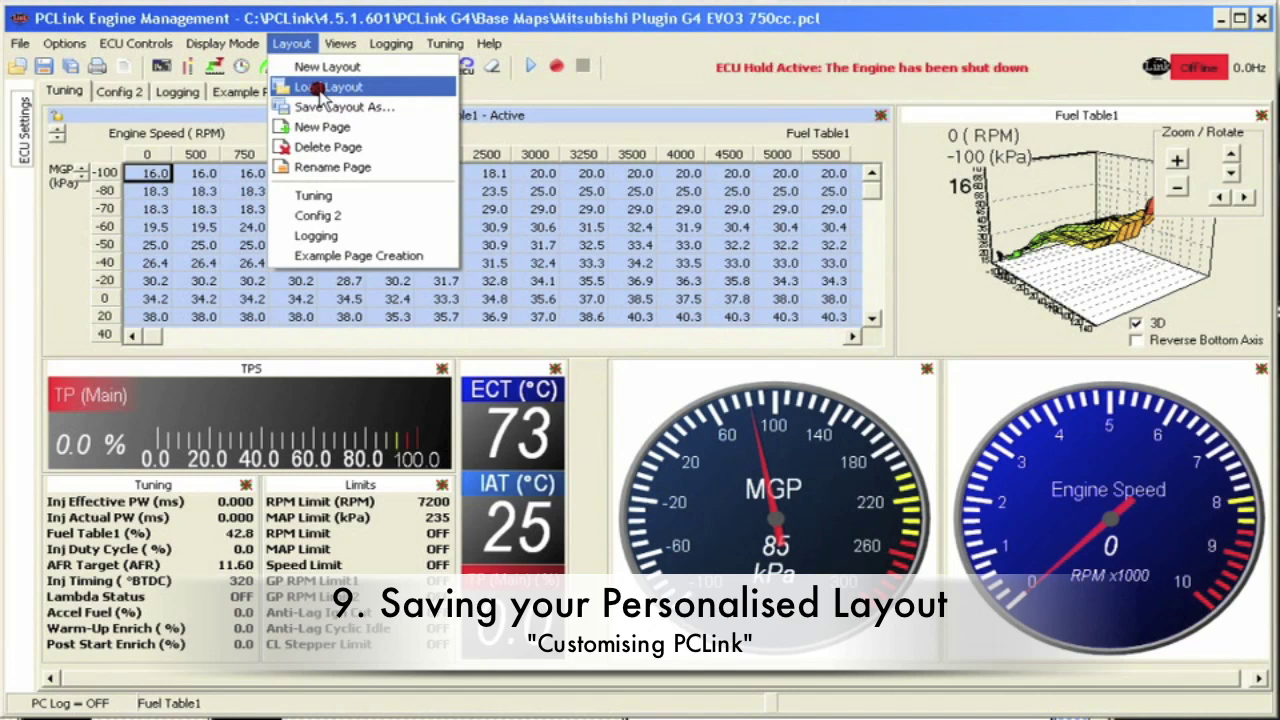
{"action": "left_click", "coordinate": [319, 89]}
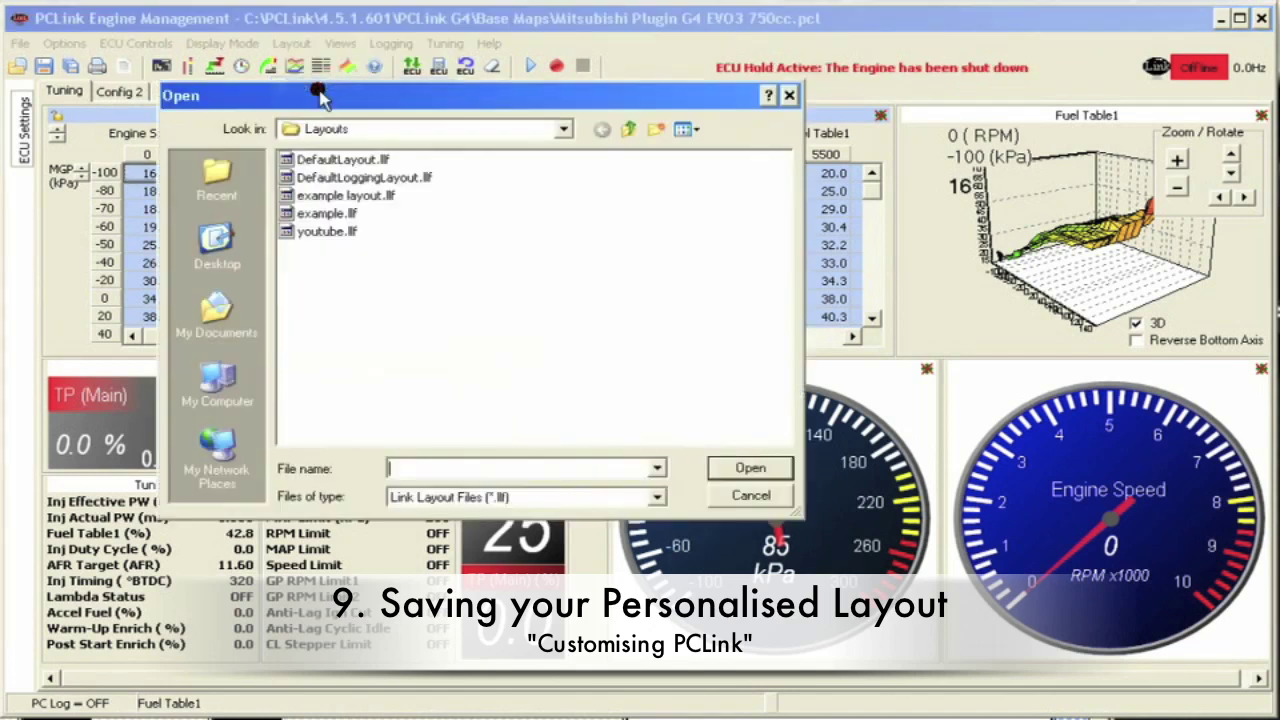
{"action": "double_click", "coordinate": [345, 162]}
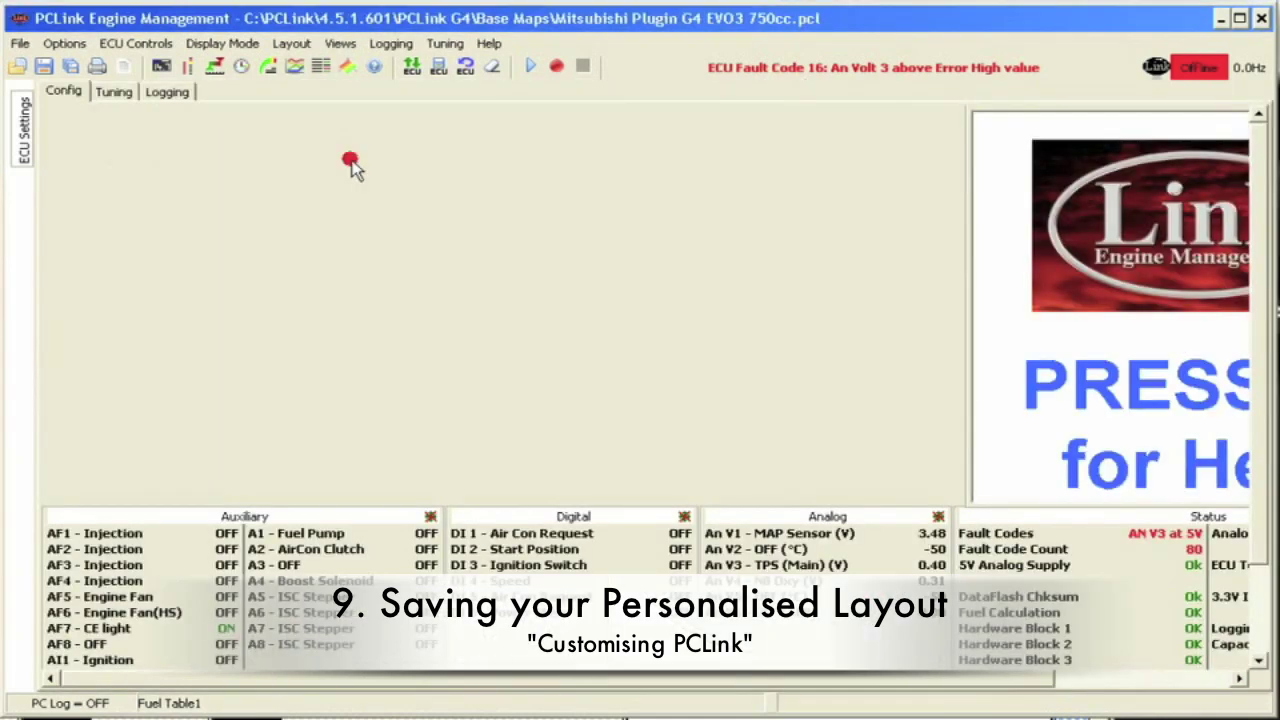
{"action": "left_click", "coordinate": [114, 93]}
{"action": "left_click", "coordinate": [163, 97]}
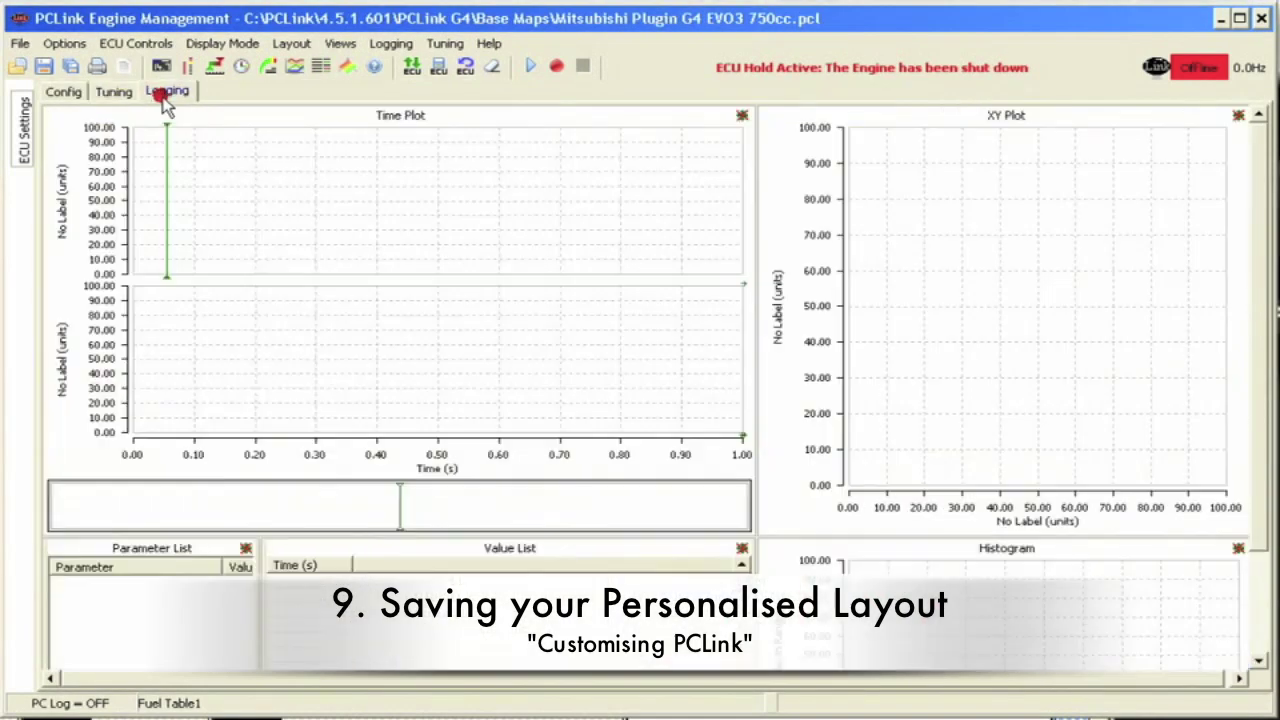
{"action": "left_click", "coordinate": [294, 45]}
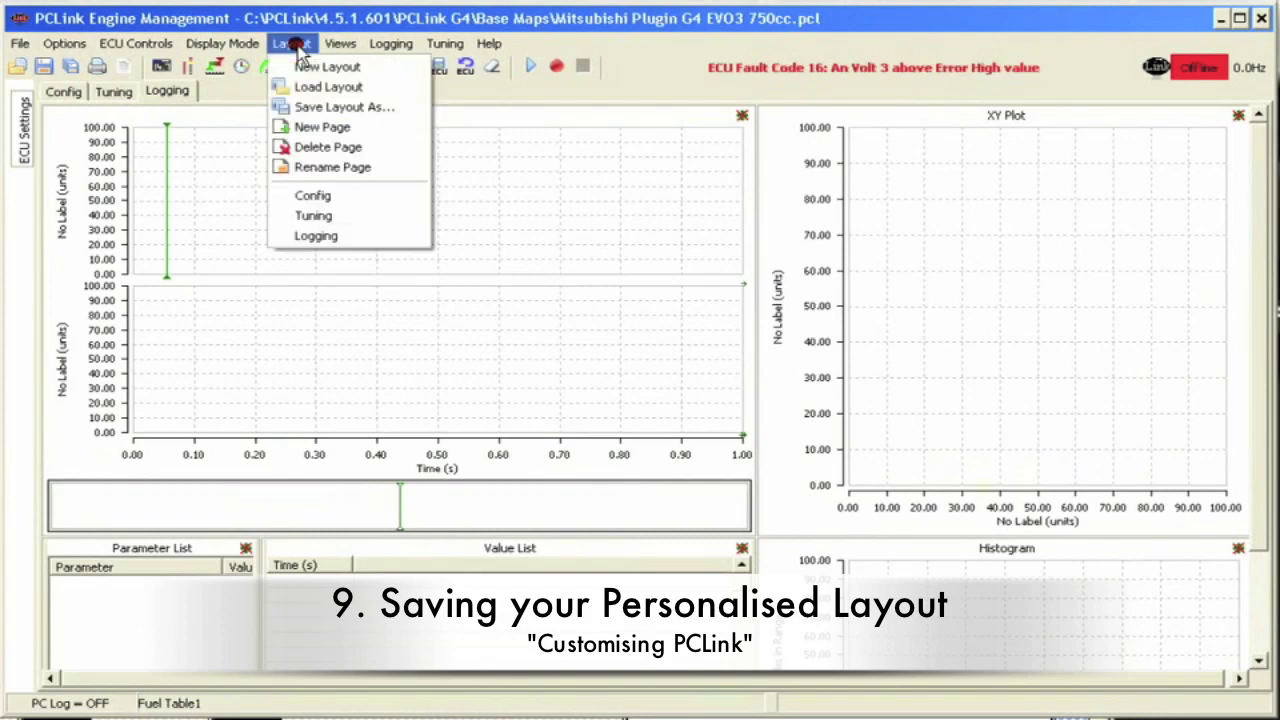
- Reload youtube.llf, check the Config 2 and Example Page Creation pages, and select an AFR Target cell
{"action": "left_click", "coordinate": [305, 87]}
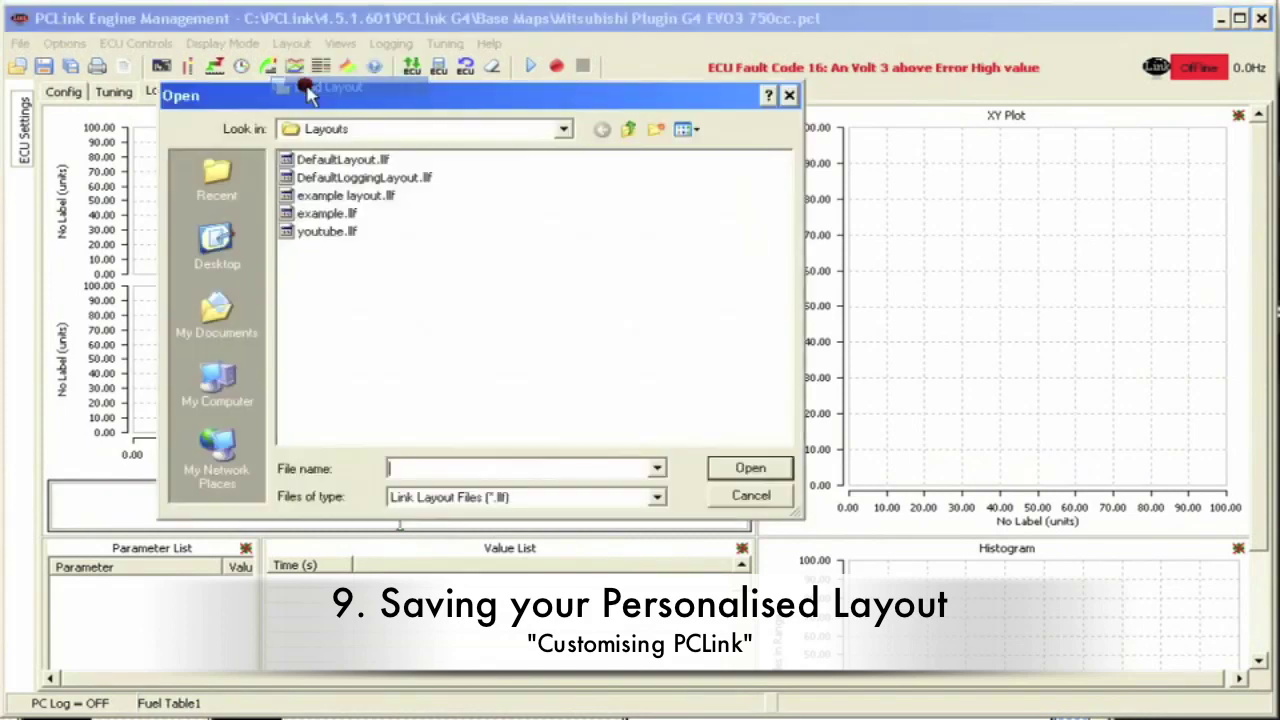
{"action": "double_click", "coordinate": [316, 232]}
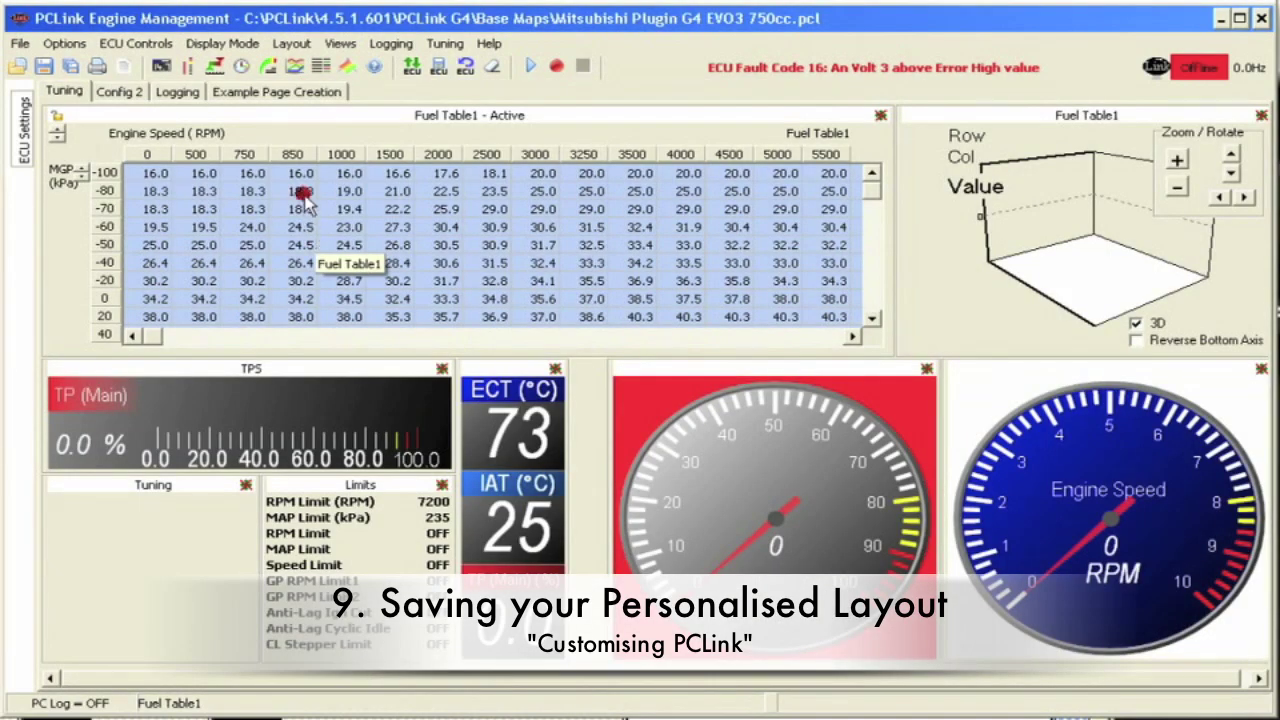
{"action": "left_click", "coordinate": [122, 92]}
{"action": "left_click", "coordinate": [176, 92]}
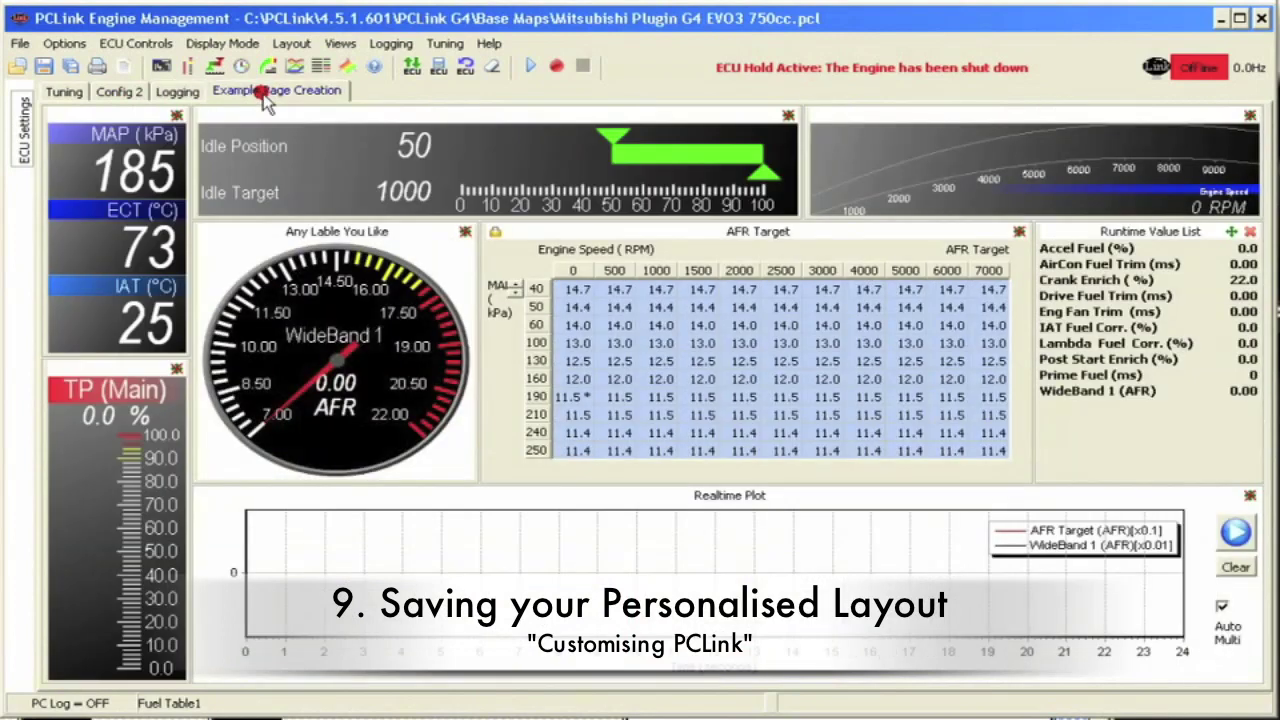
{"action": "left_click", "coordinate": [760, 330]}
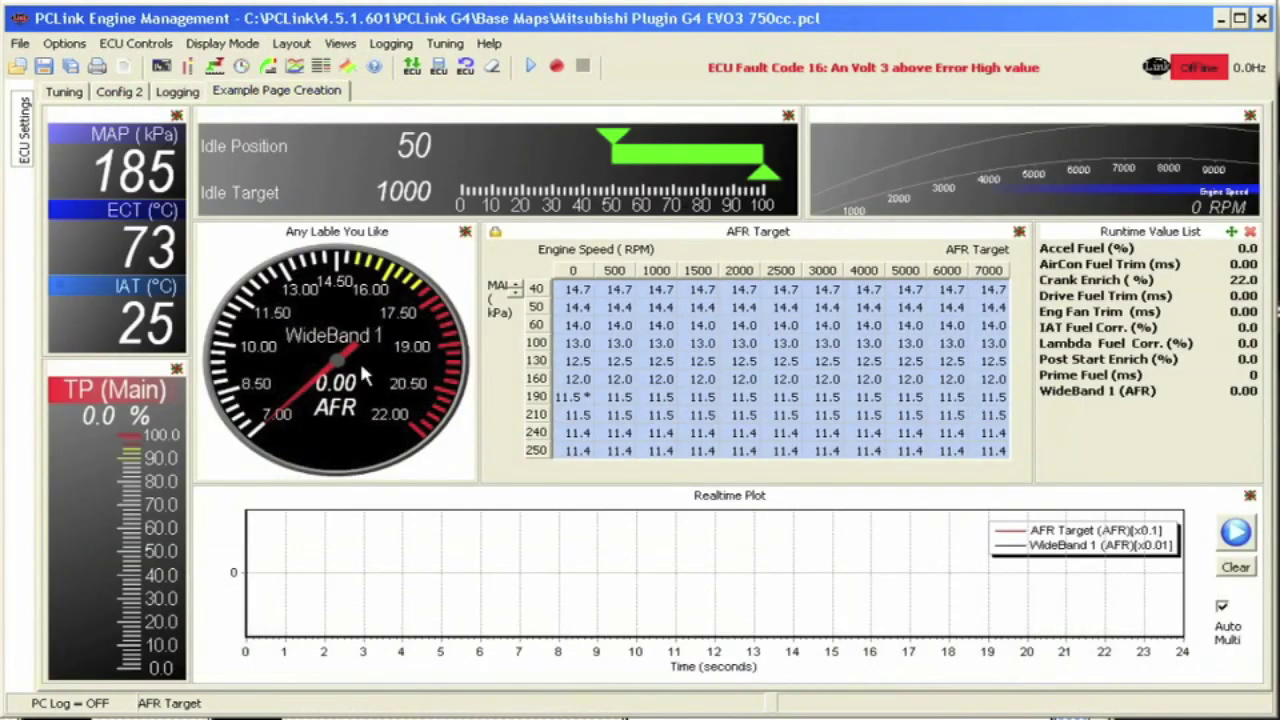